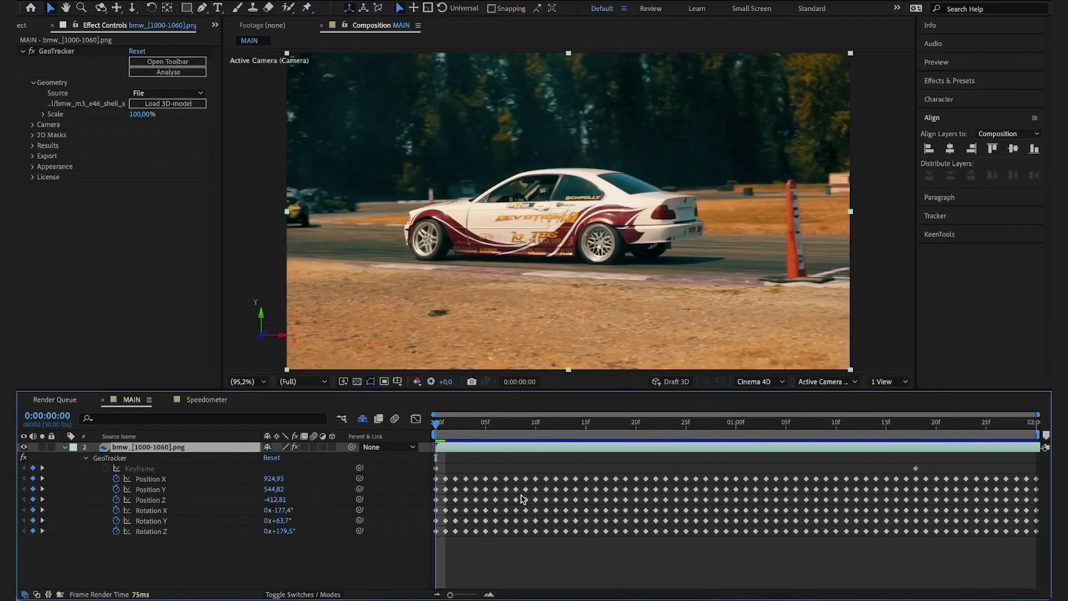
Step: Show the tracked Position and Rotation curves in the Graph Editor, ending on Position X
left_click(416, 419)
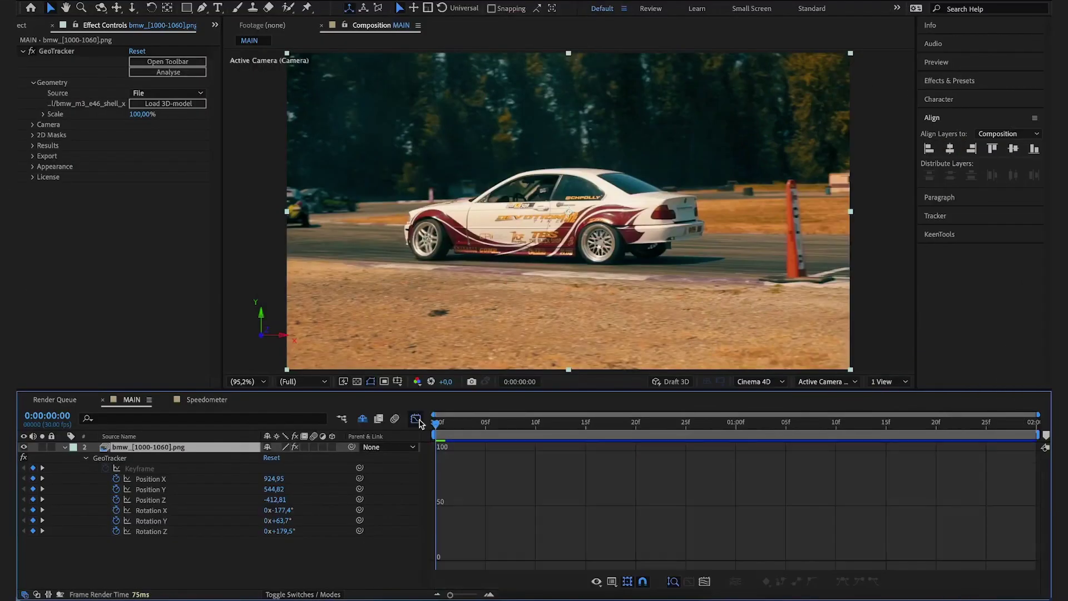
left_click(156, 531)
left_click(149, 510)
left_click(151, 489)
left_click(158, 480)
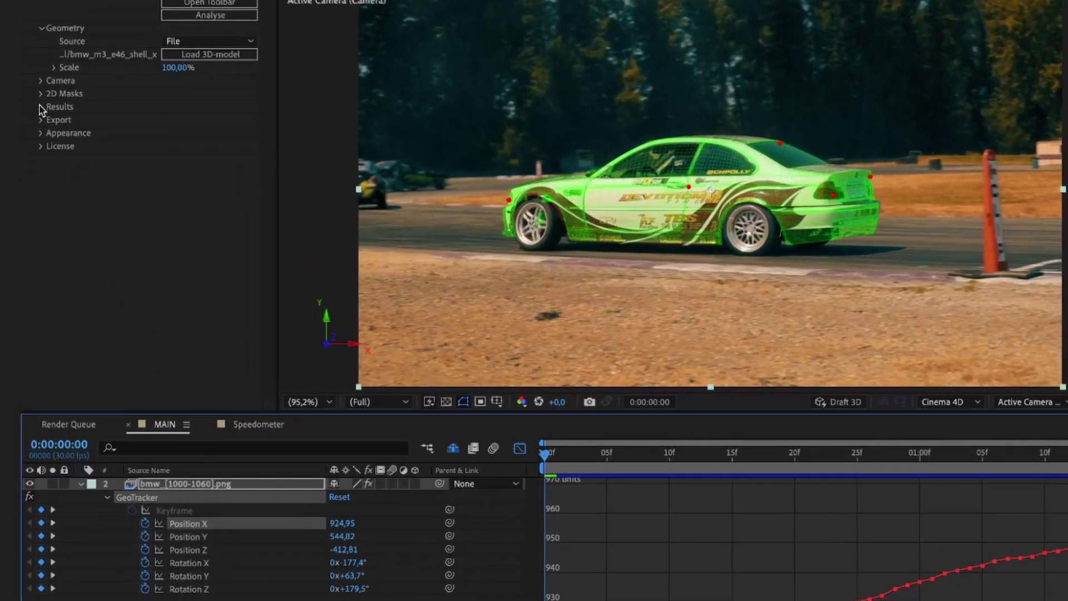
Step: Toggle GeoTracker's Results on and off, then expand the Export section
left_click(40, 107)
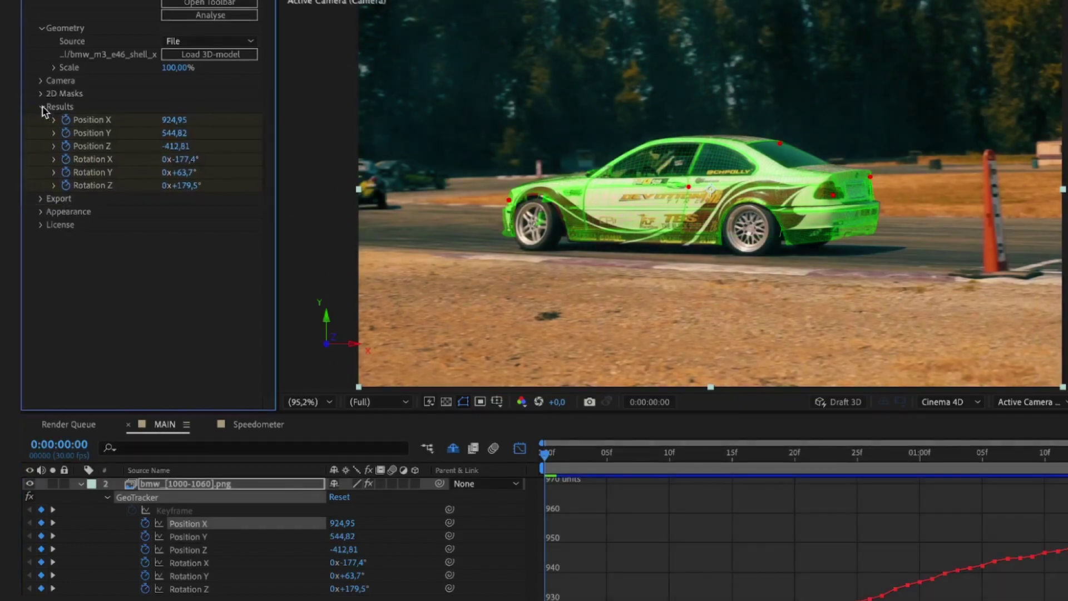
left_click(42, 107)
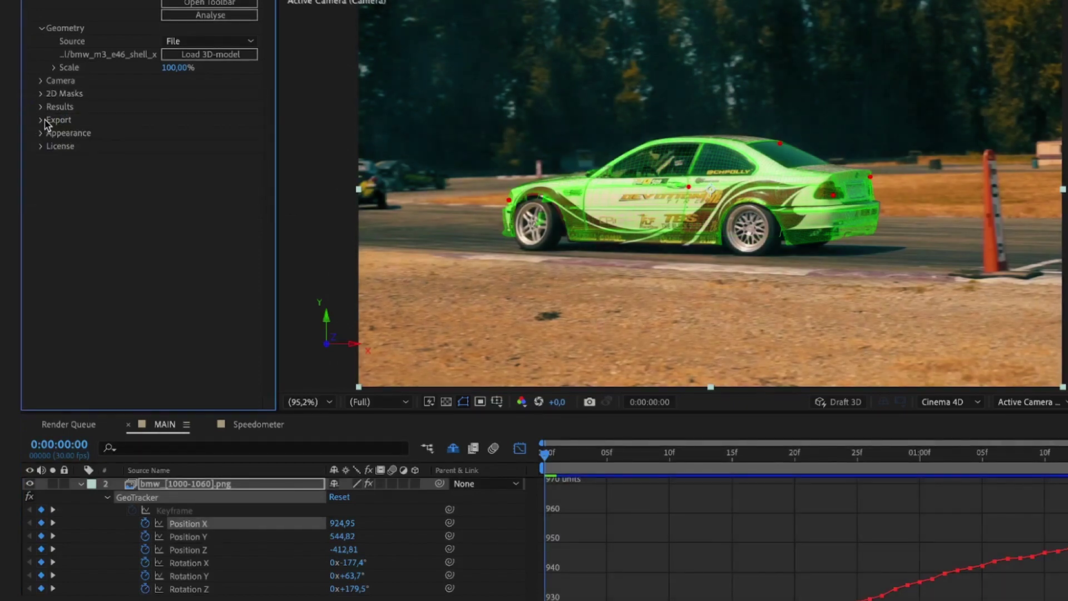
left_click(42, 120)
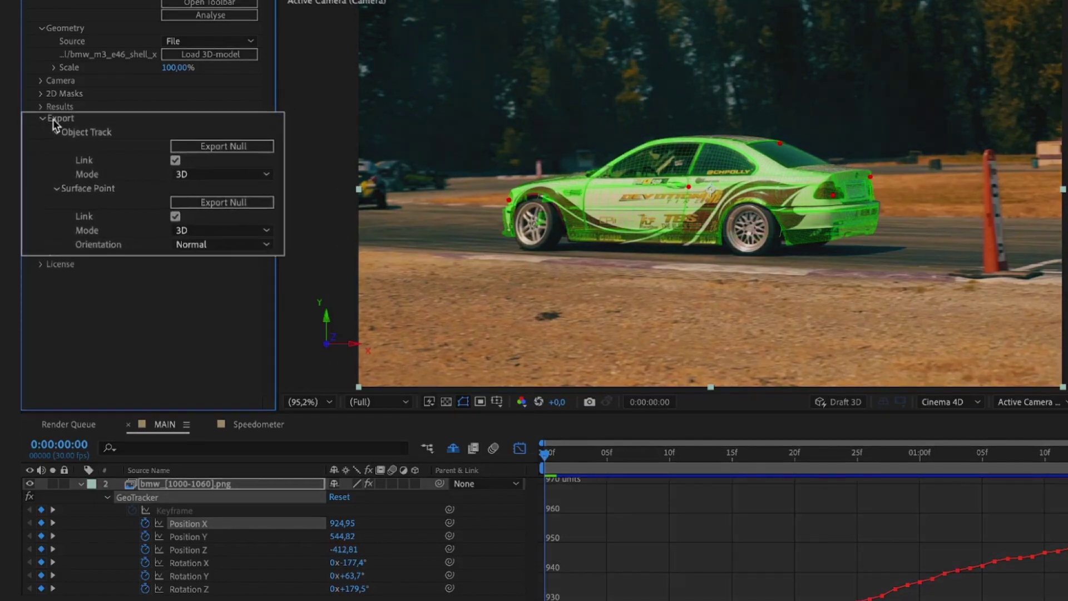
Step: Export the linked Object Track null, scrub forward, and reveal its Scale, Position and Rotation
left_click(191, 146)
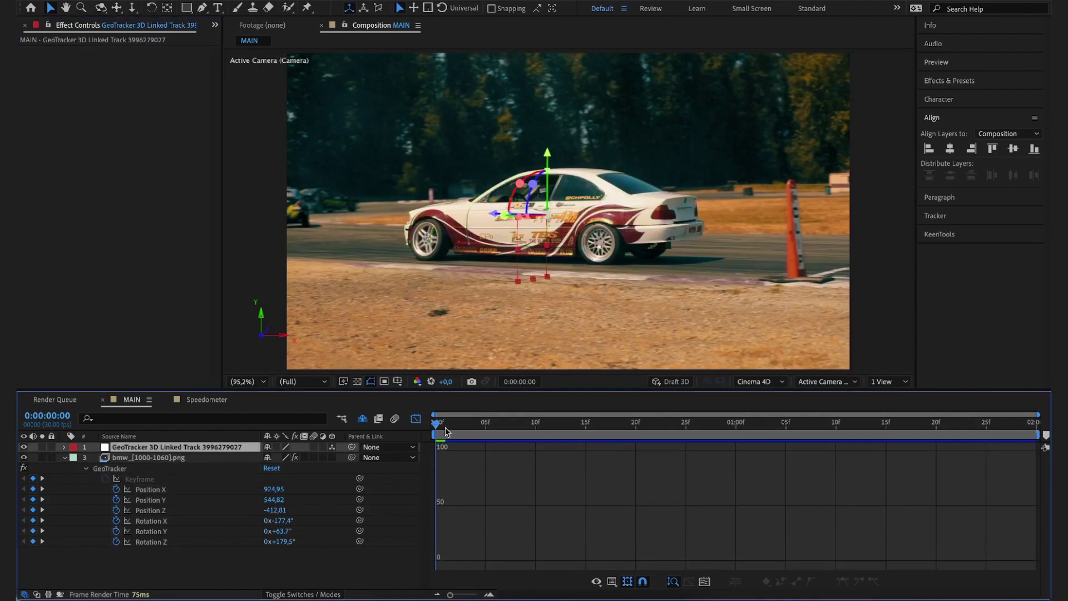
left_click_drag(442, 437, 806, 441)
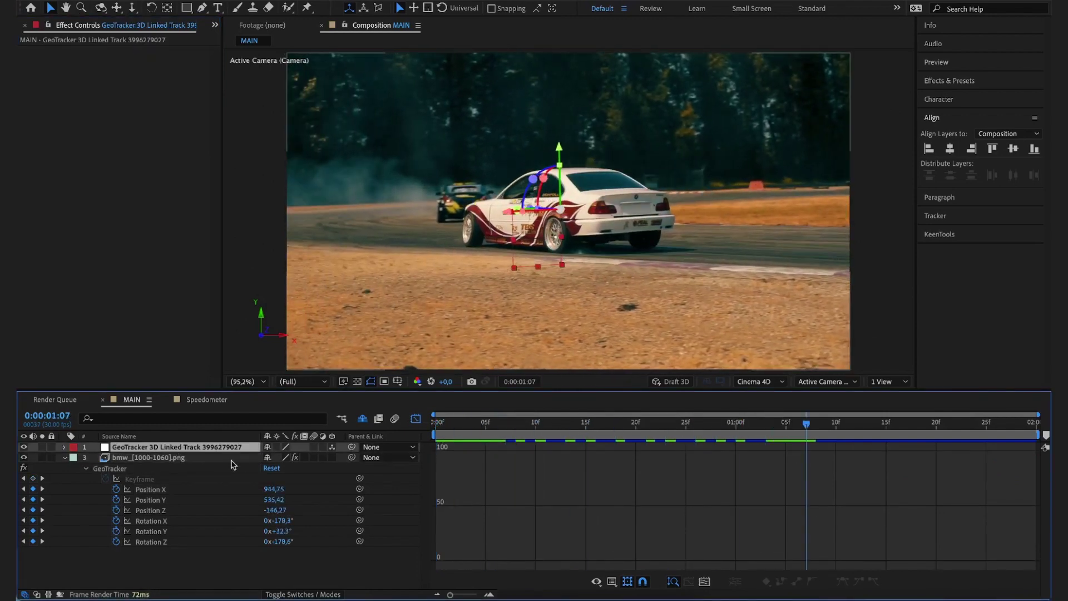
key("s")
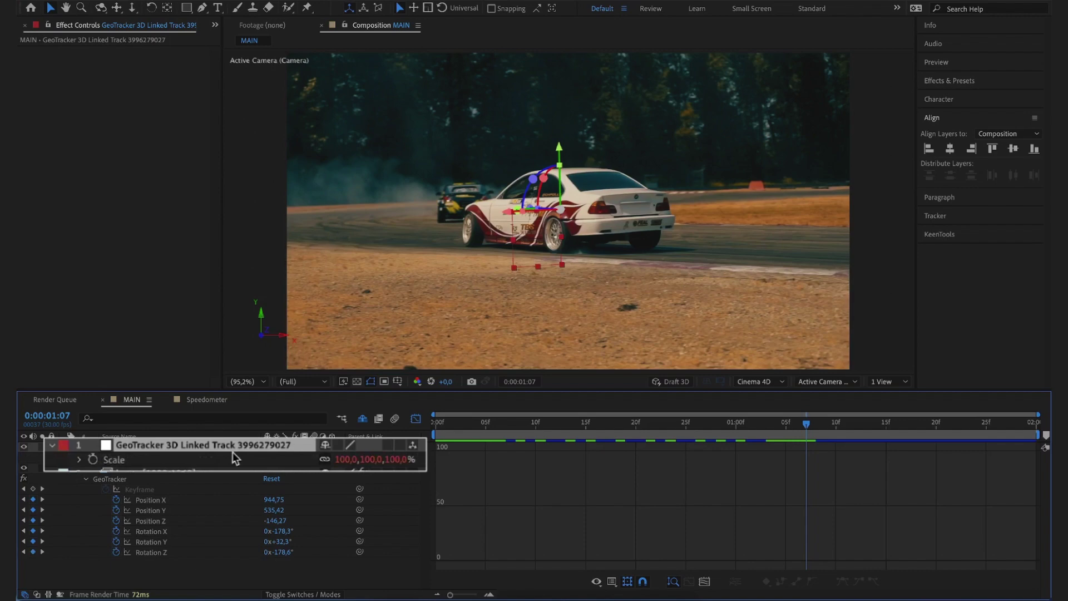
key("shift+p")
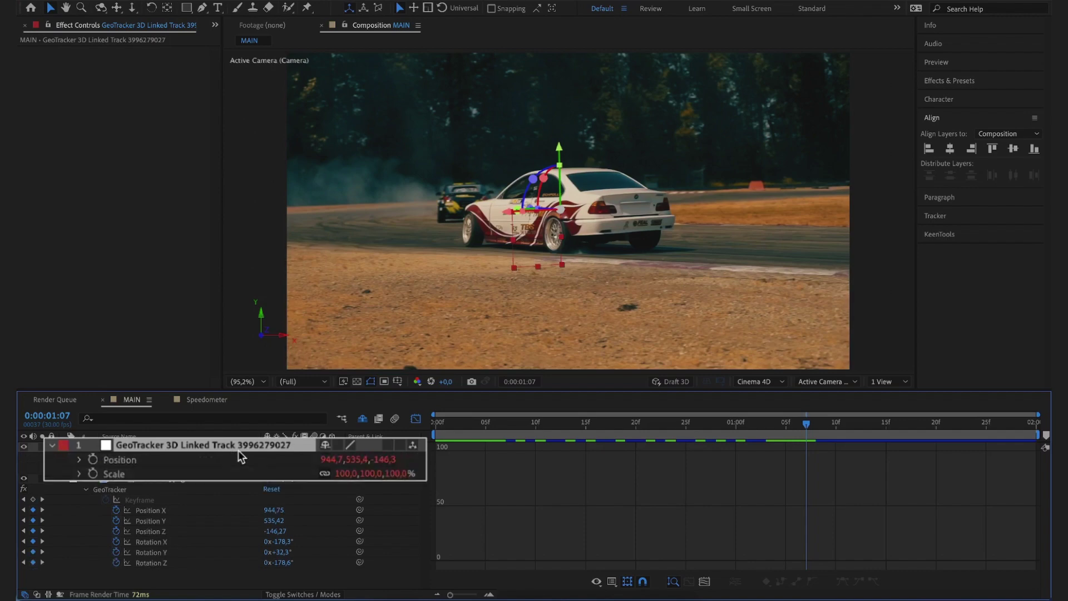
key("shift+r")
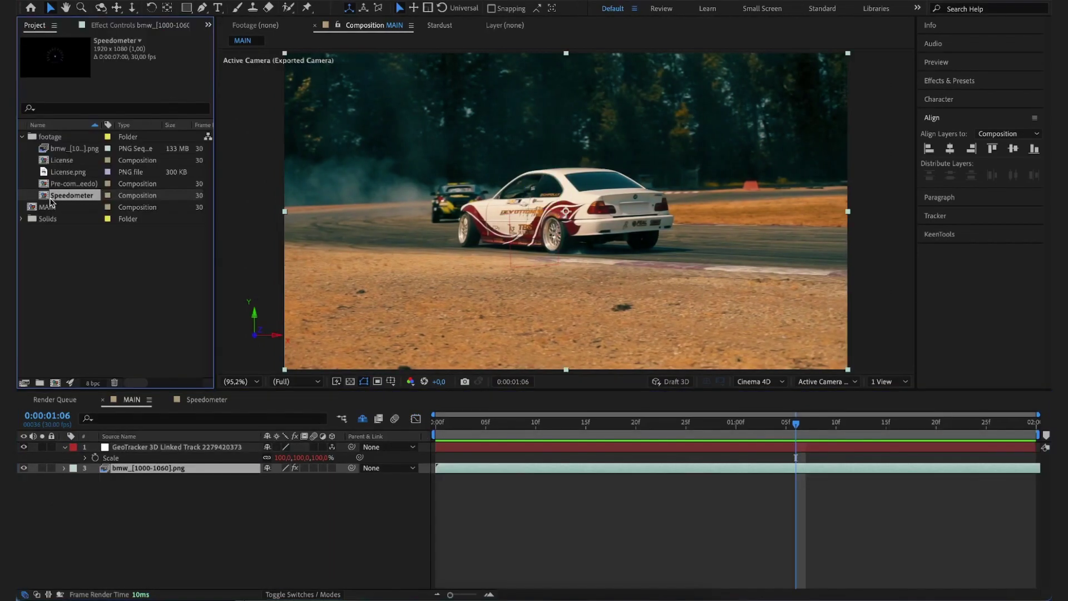
Step: Preview the Speedometer comp, add it to MAIN as a 3D layer parented to the GeoTracker null
double_click(44, 196)
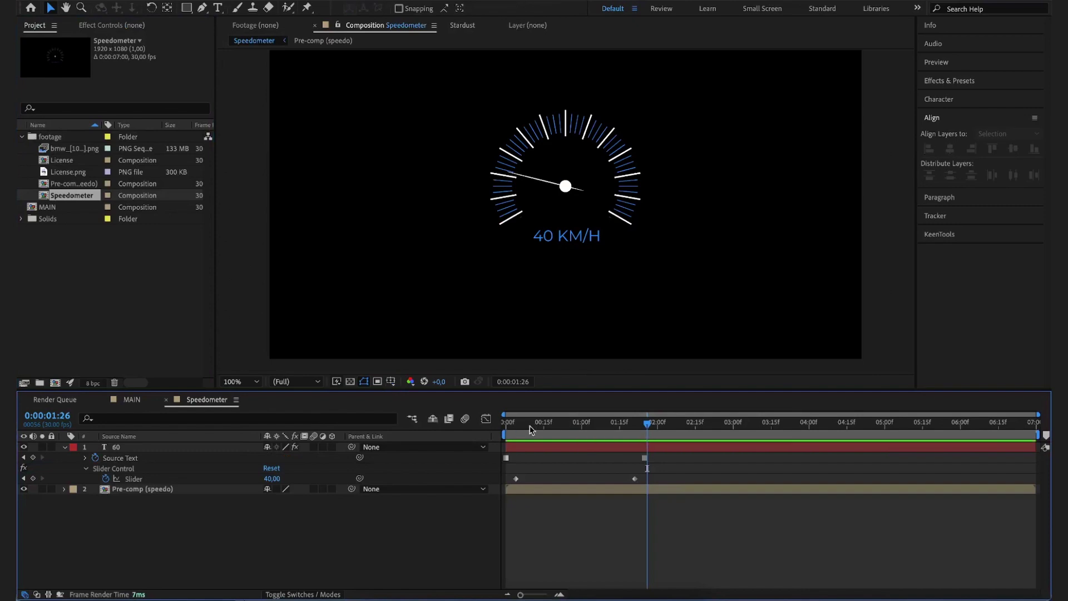
left_click_drag(513, 426, 673, 428)
left_click(134, 400)
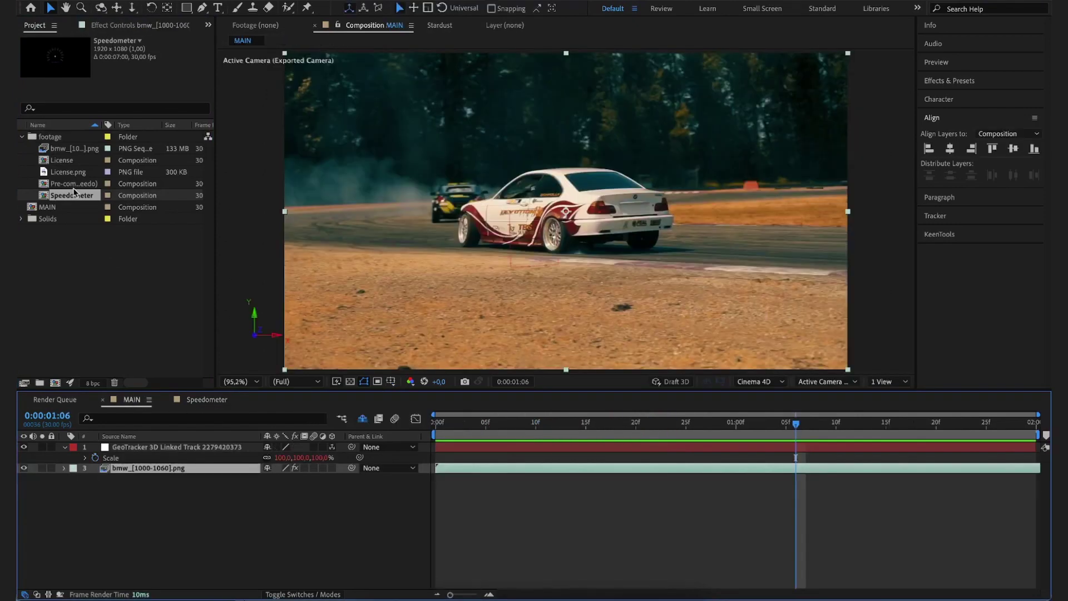
left_click_drag(74, 192, 183, 447)
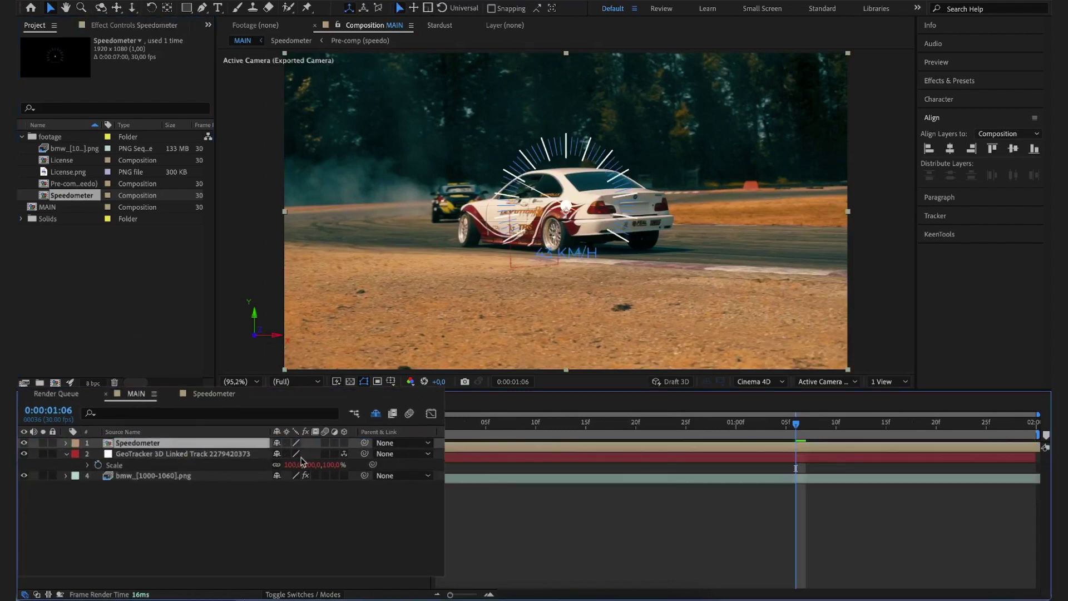
left_click(344, 443)
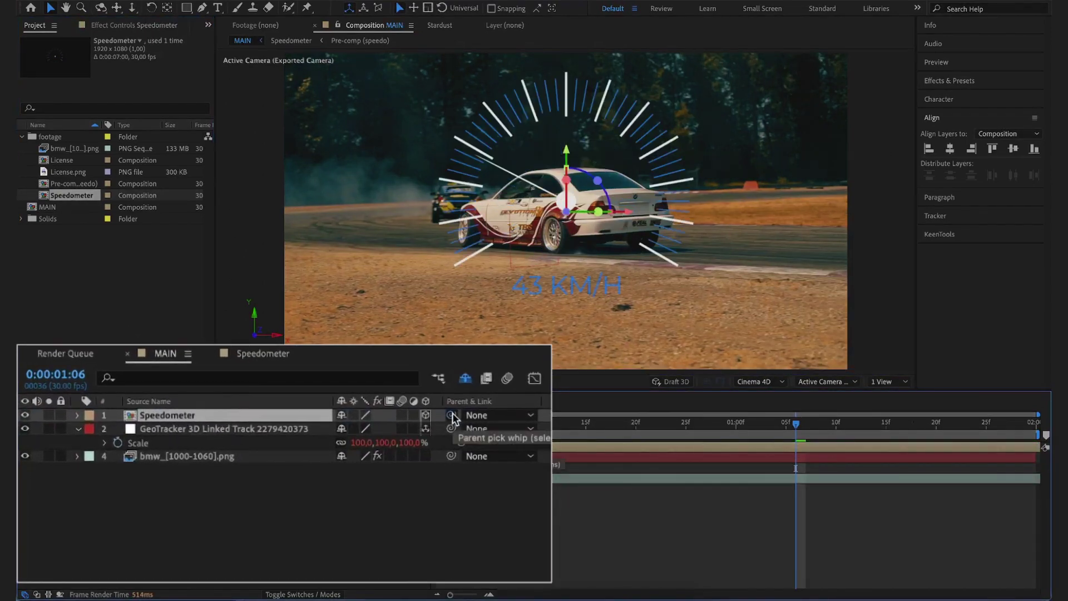
left_click_drag(452, 419, 282, 426)
Step: Zero the Speedometer layer's Position to 0,0,0 and begin zeroing its Orientation
key("p")
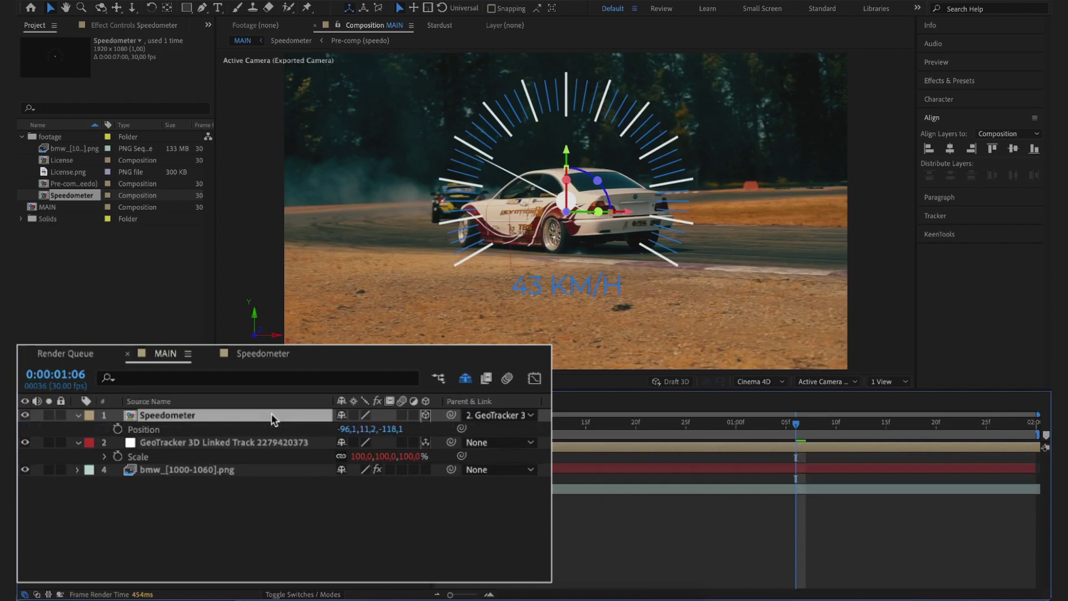
key("shift+r")
left_click(345, 429)
type("0")
key("Tab")
type("0")
key("Tab")
type("0")
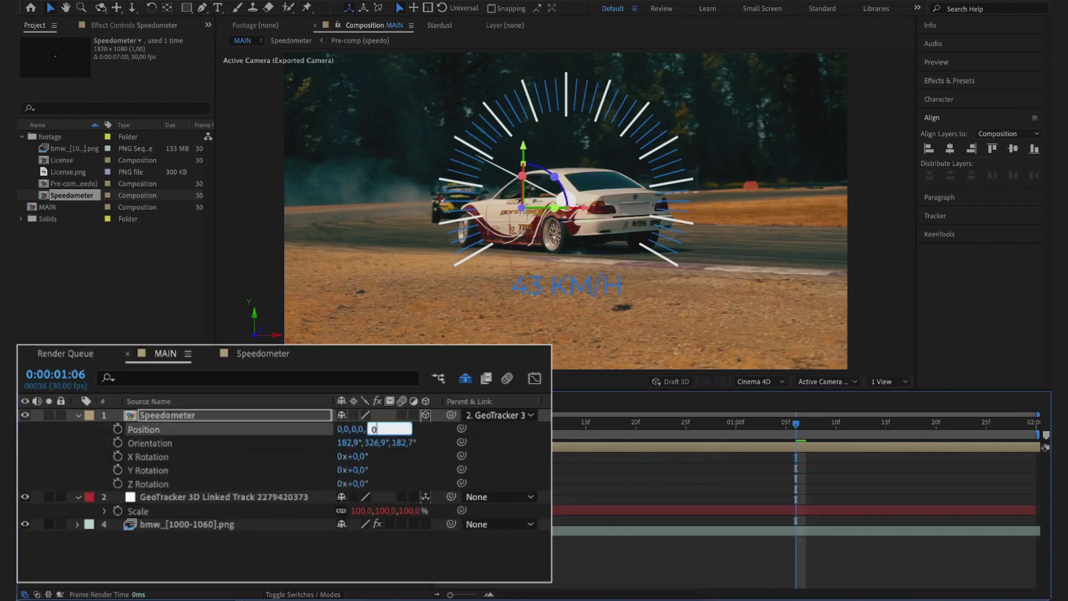
key("Tab")
Step: Finish zeroing the Speedometer orientation and select the null and Speedometer layers
type("0")
key("Tab")
type("0")
key("Tab")
type("0")
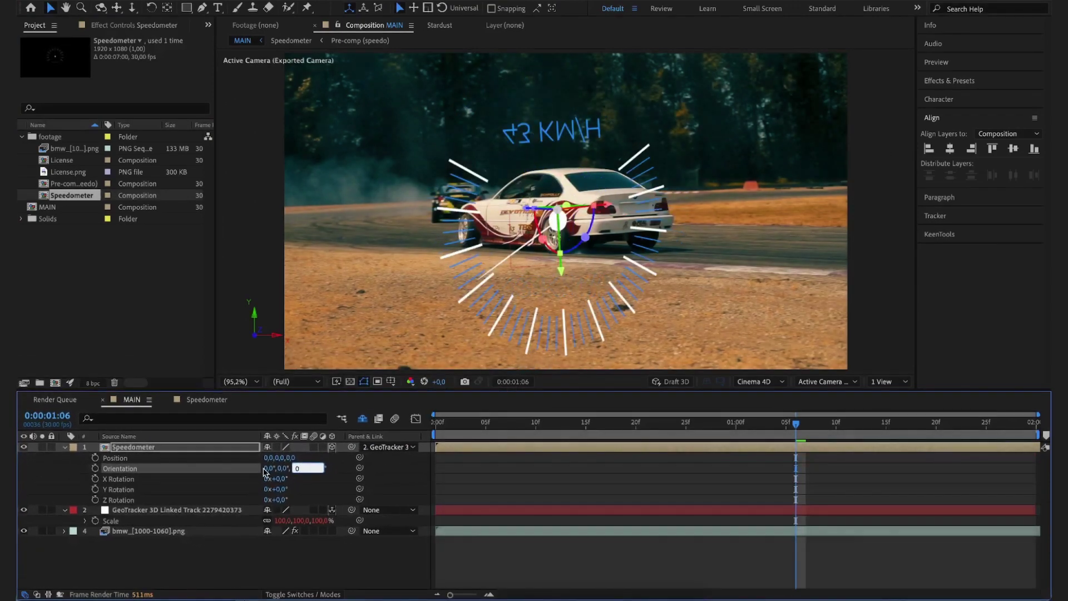
left_click(236, 550)
left_click(144, 508)
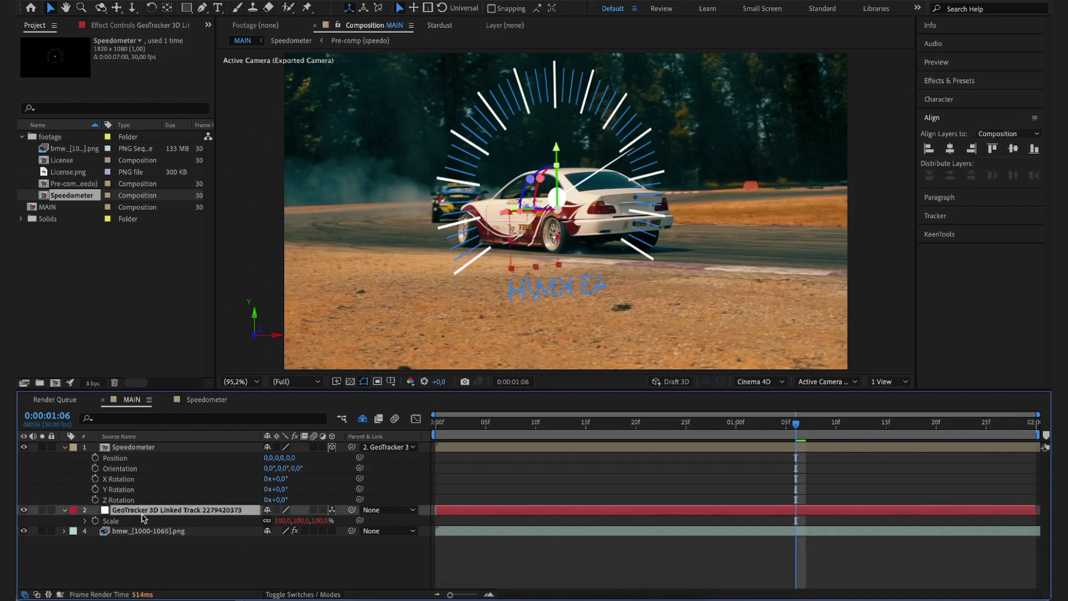
left_click(144, 448, "shift")
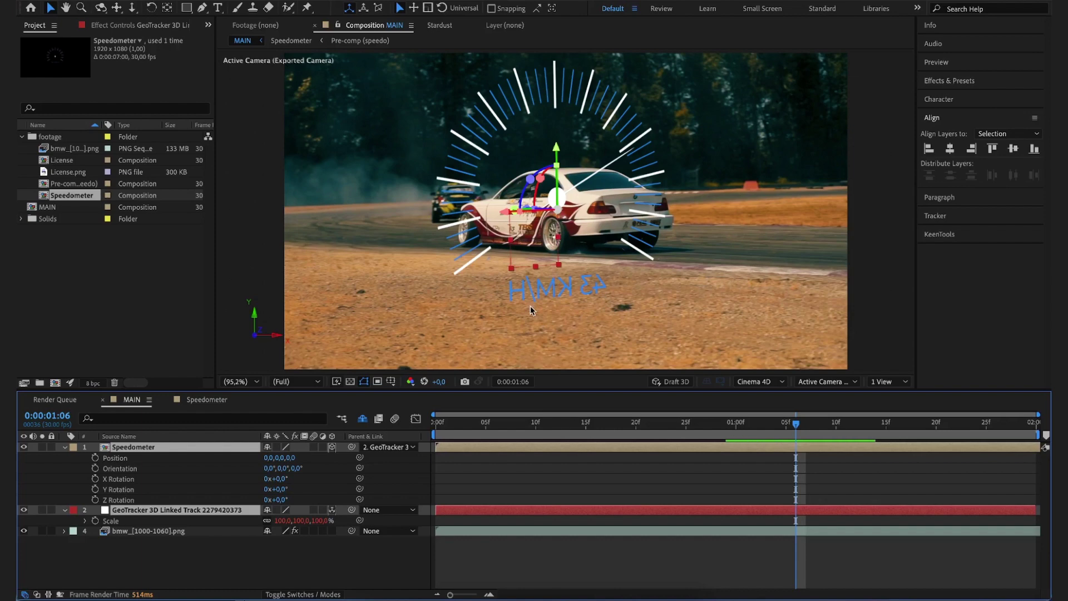
left_click(264, 554)
Step: Flip the Speedometer with a 180° Y orientation and inspect the null's rotation
left_click(183, 447)
left_click(284, 468)
type("180")
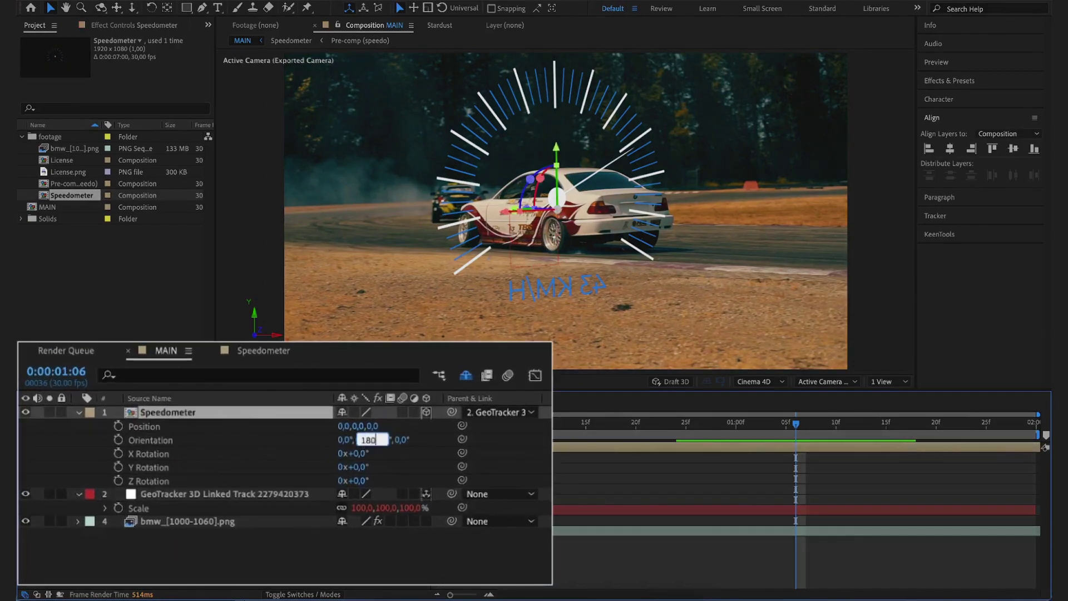
key("Return")
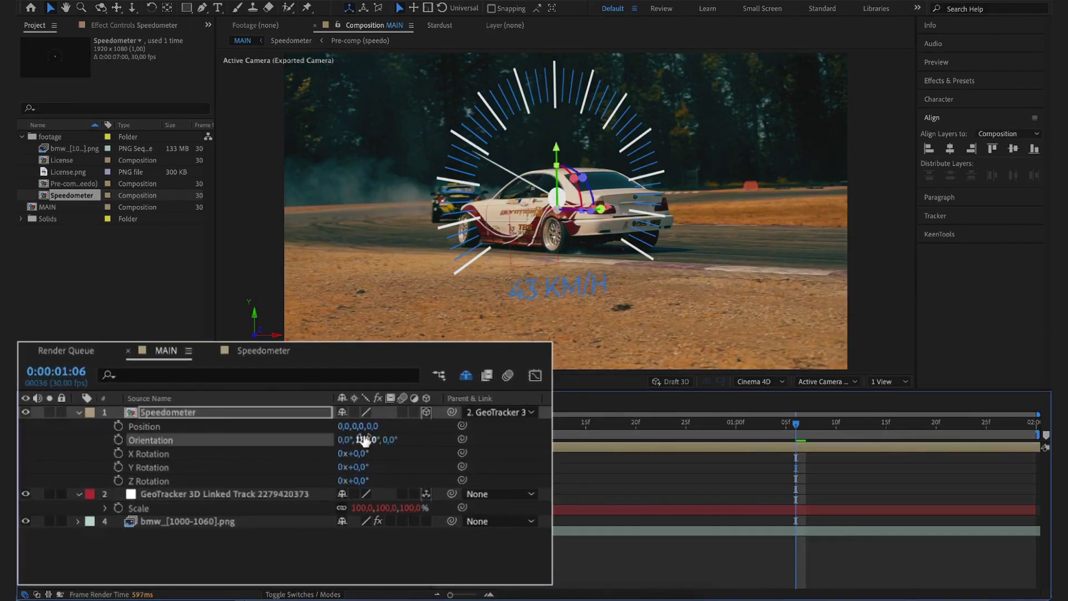
left_click(269, 495)
key("r")
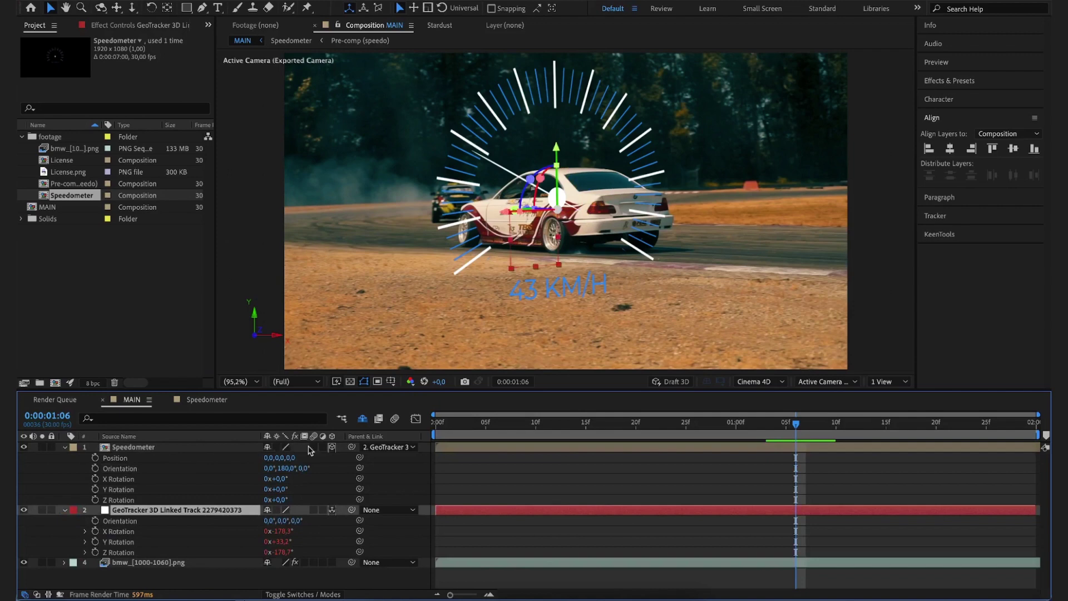
Step: Scale the Speedometer layer down to 40%
left_click(178, 450)
key("shift+s")
left_click(299, 468)
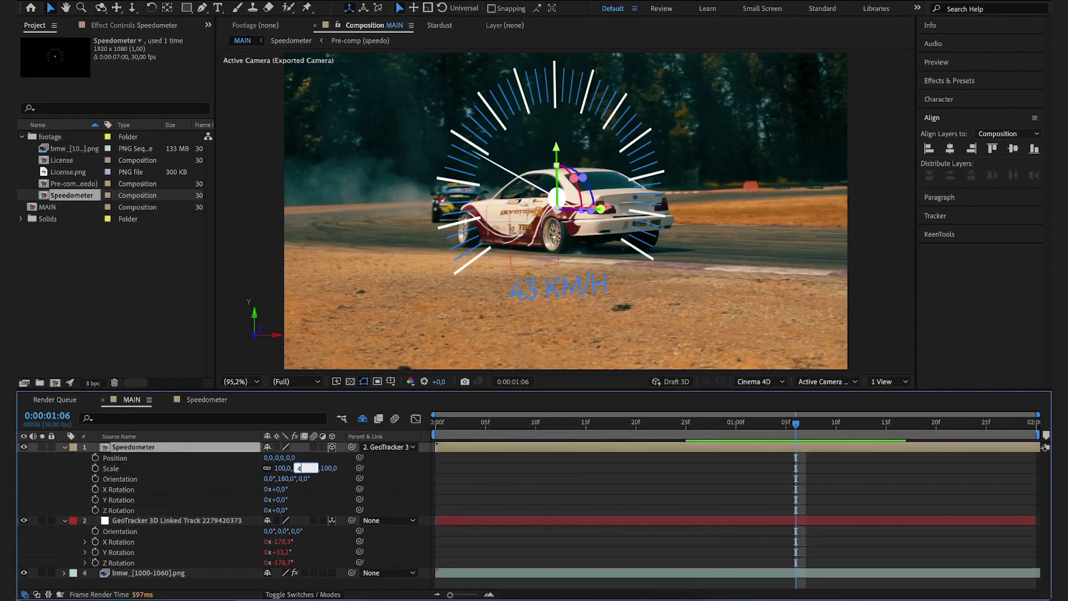
type("40")
key("Return")
Step: Raise the Speedometer to Position Y -150 and preview from frame 0
left_click(284, 458)
type("-150")
key("Return")
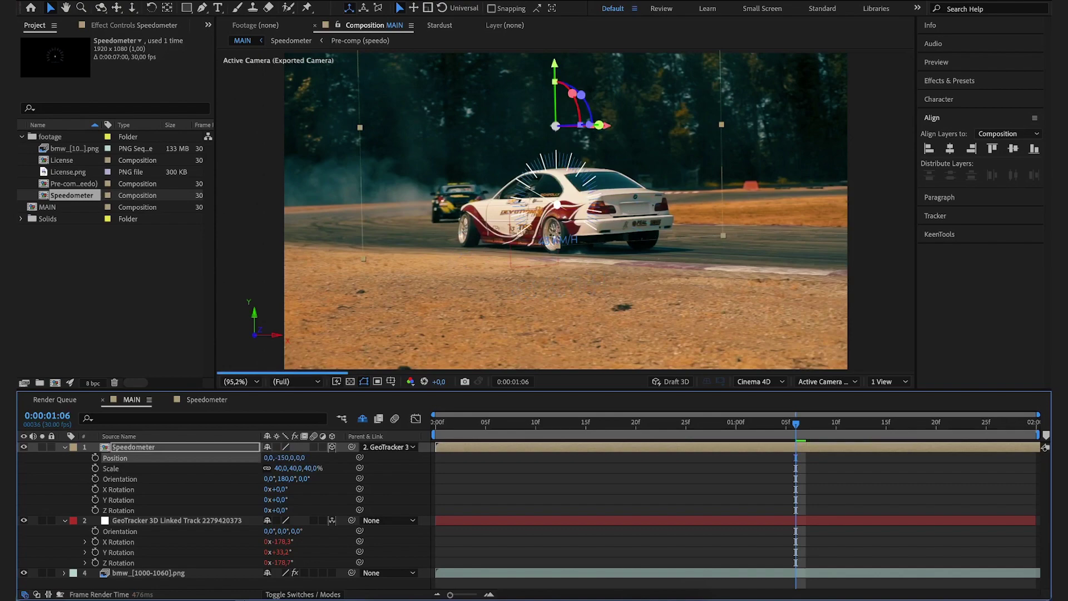
left_click(436, 422)
key("space")
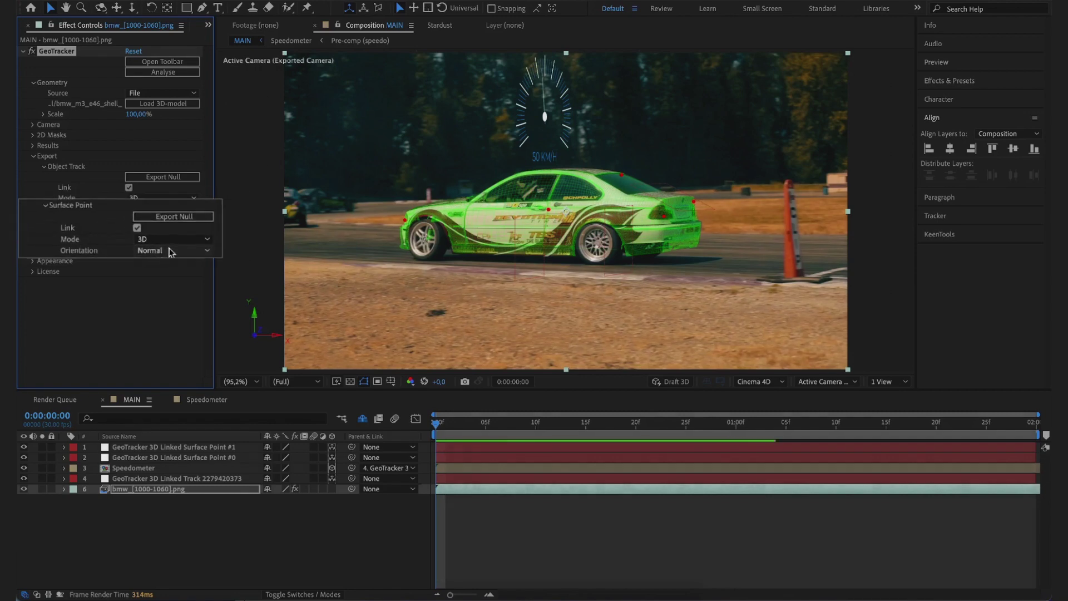
Step: Inspect the exported nulls and set GeoTracker's Surface Point orientation to Object
left_click(189, 458)
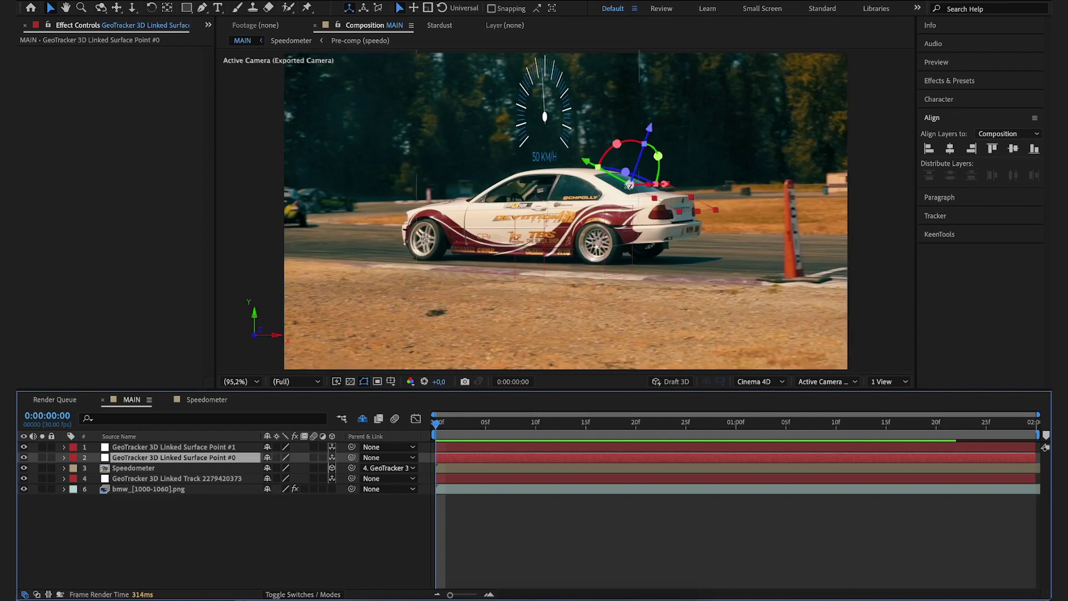
left_click(185, 477)
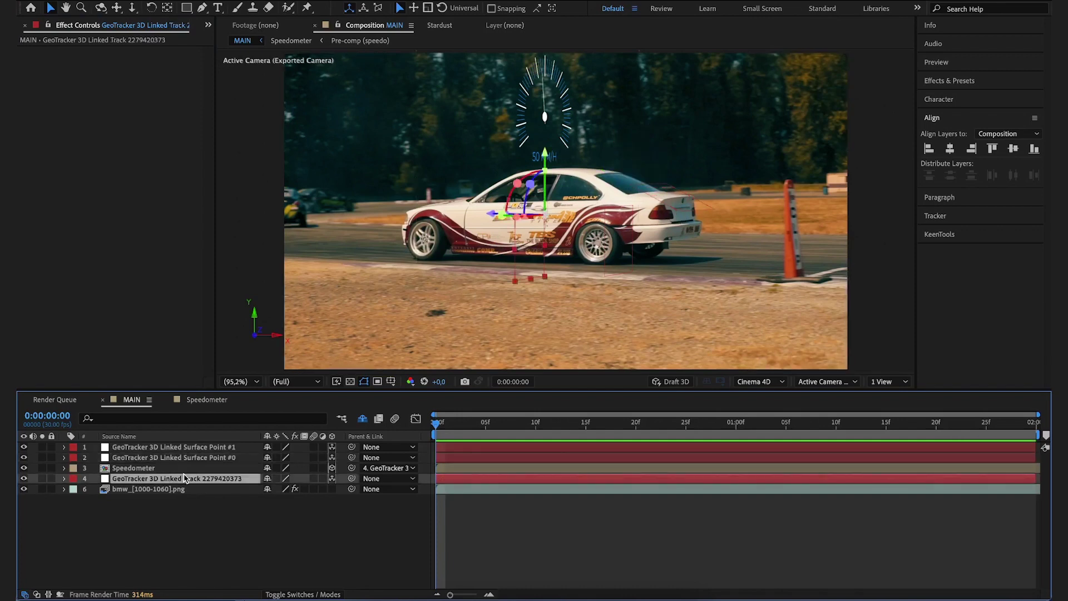
left_click(171, 489)
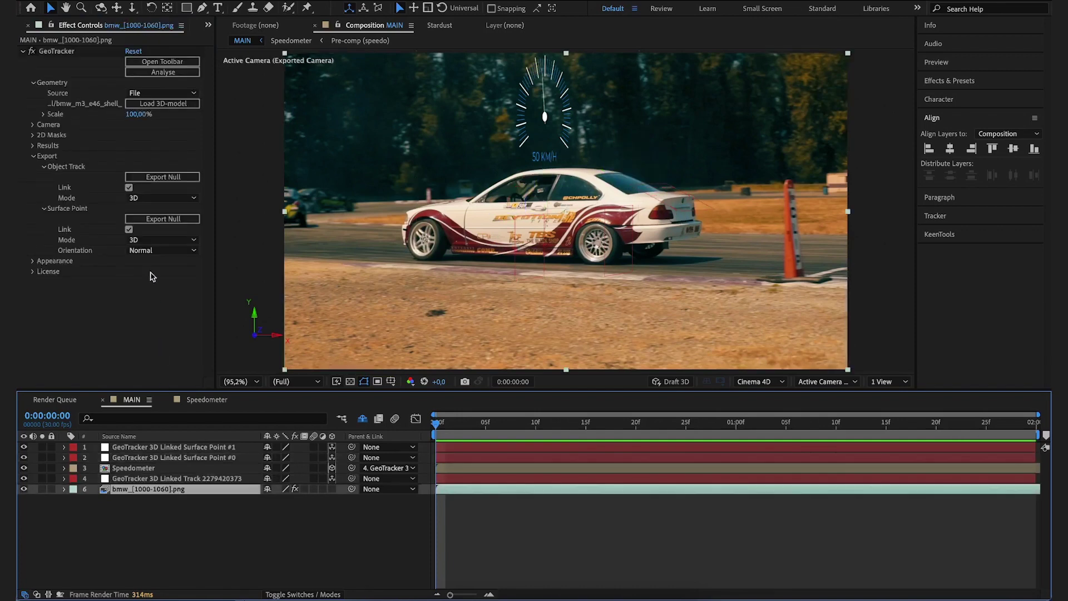
left_click(155, 251)
left_click(153, 277)
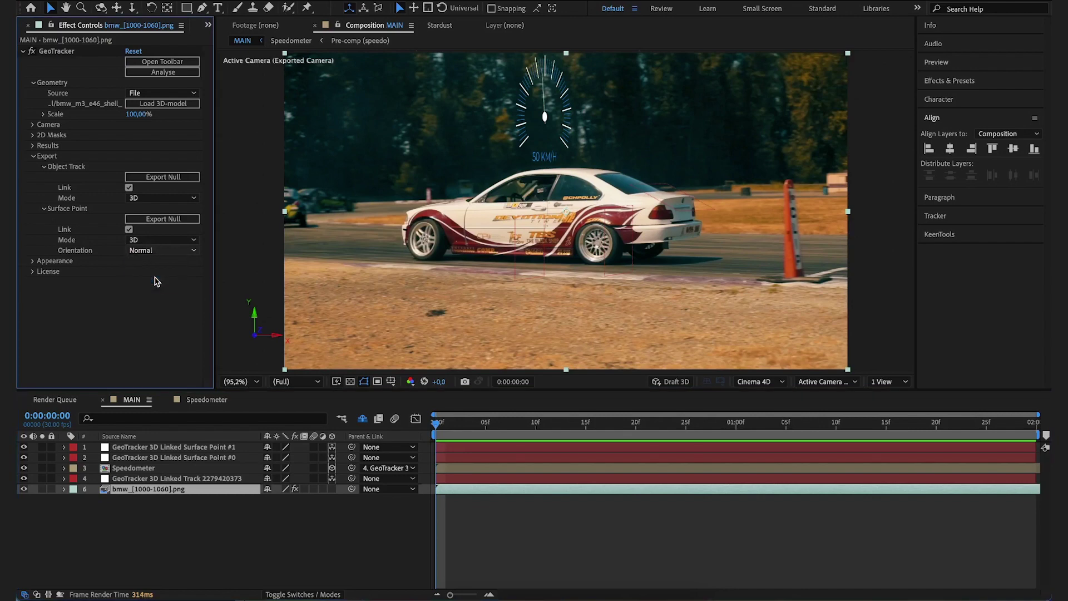
left_click(152, 448)
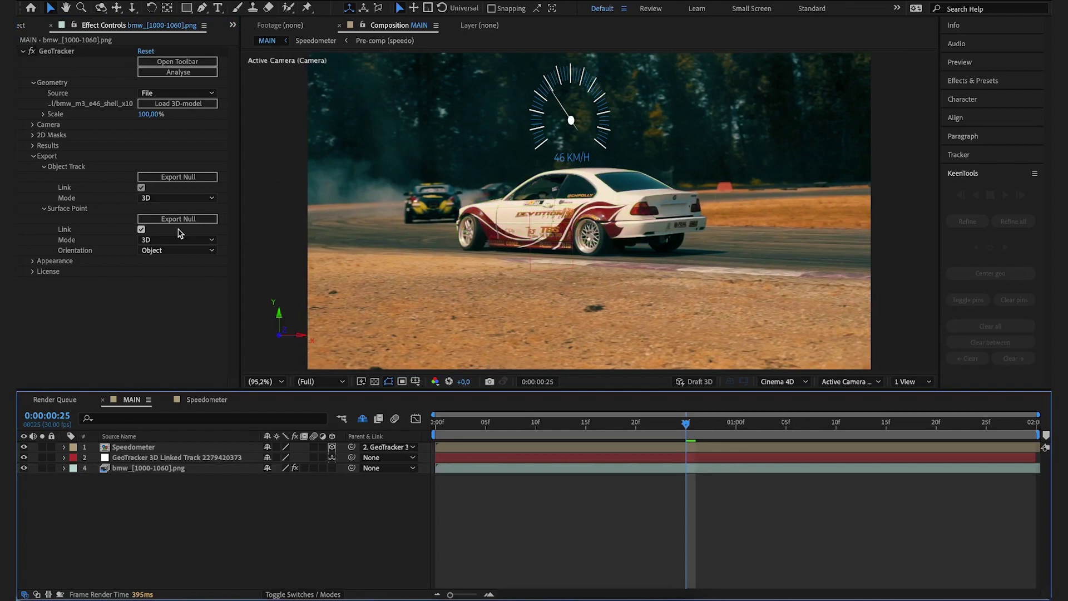
Step: Set Surface Point orientation back to Normal and export a surface-point null on the car's rear plate
left_click(179, 250)
left_click(178, 267)
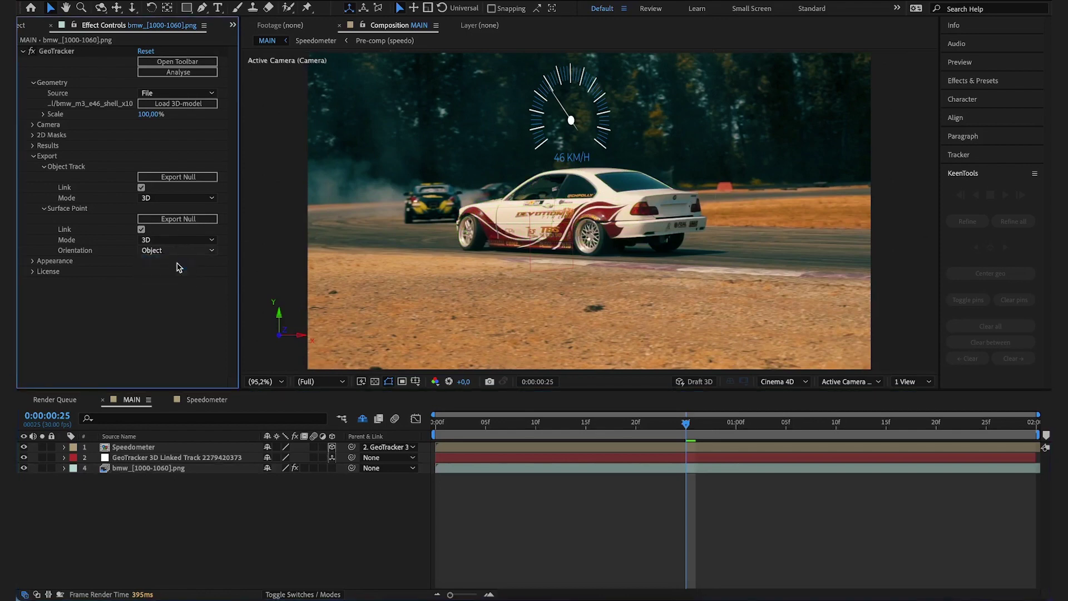
left_click(181, 220)
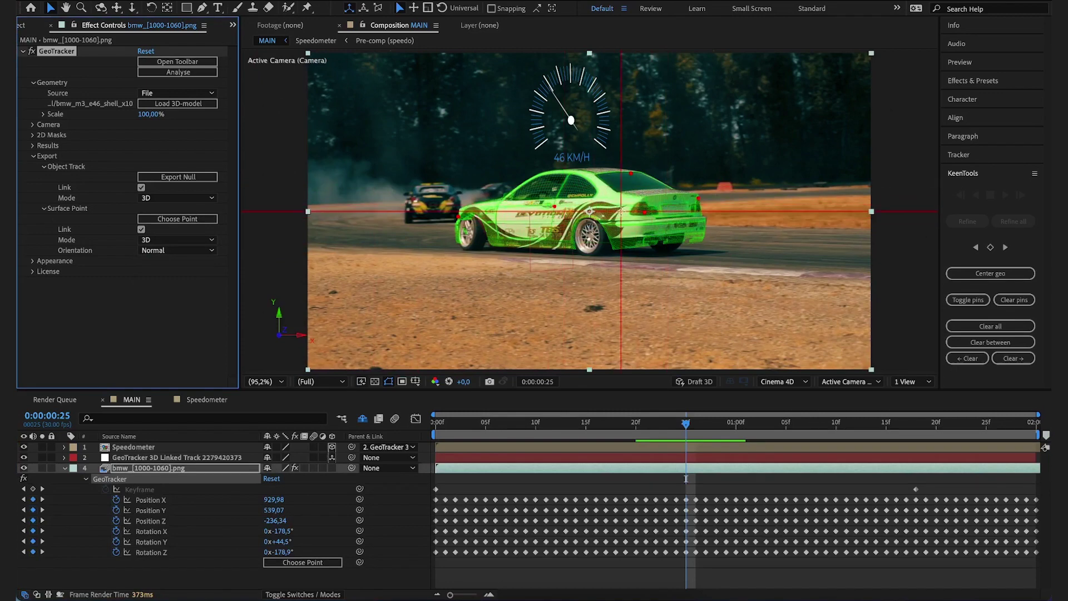
left_click(674, 209)
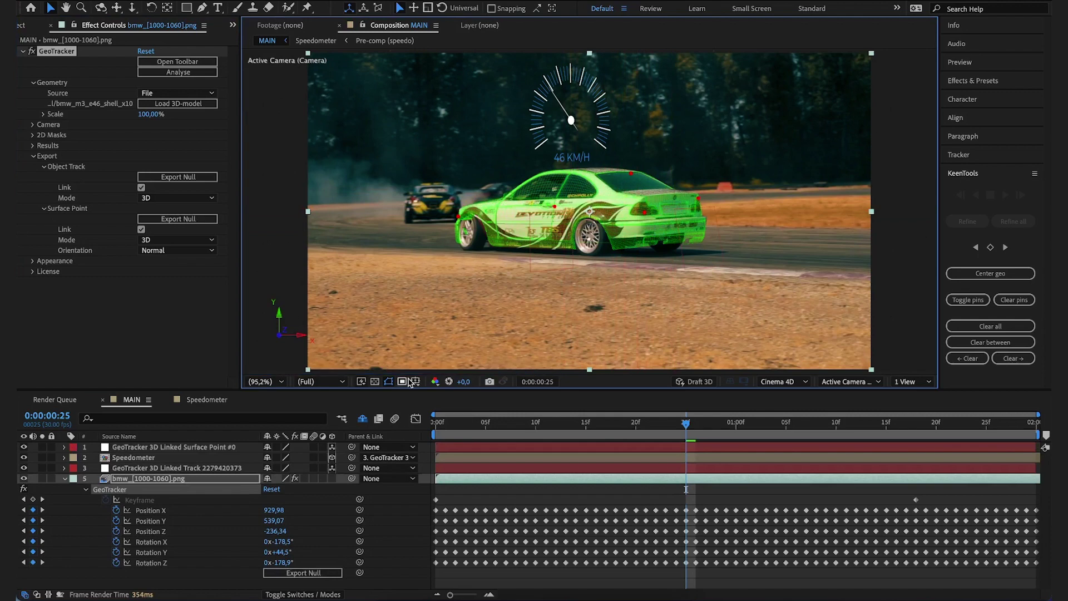
left_click_drag(168, 450, 677, 263)
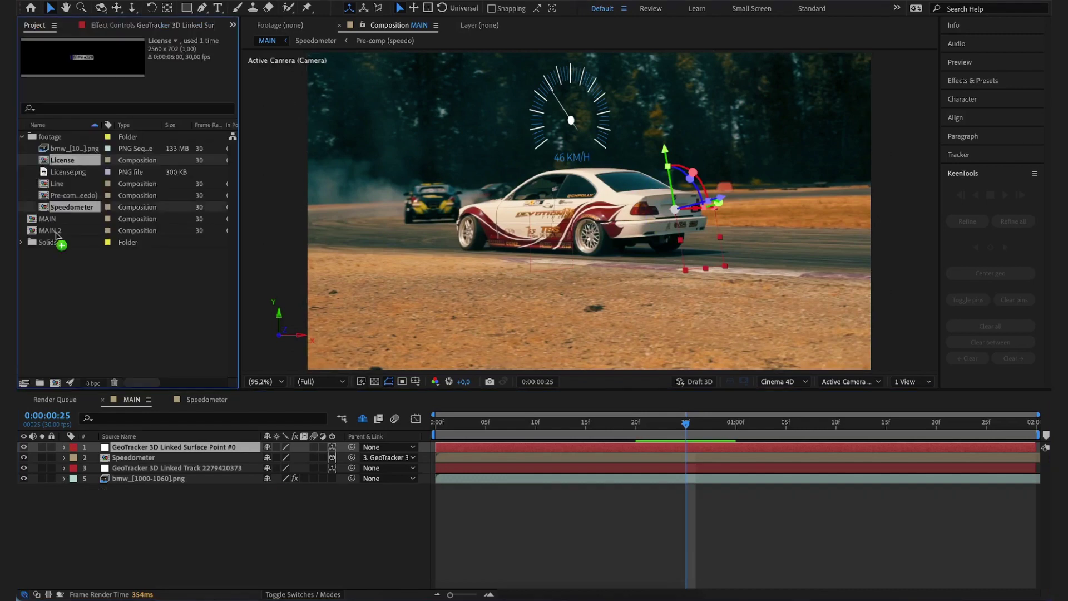
Step: Add the License comp as a 3D layer parented to the rear surface-point null
key("ctrl+/")
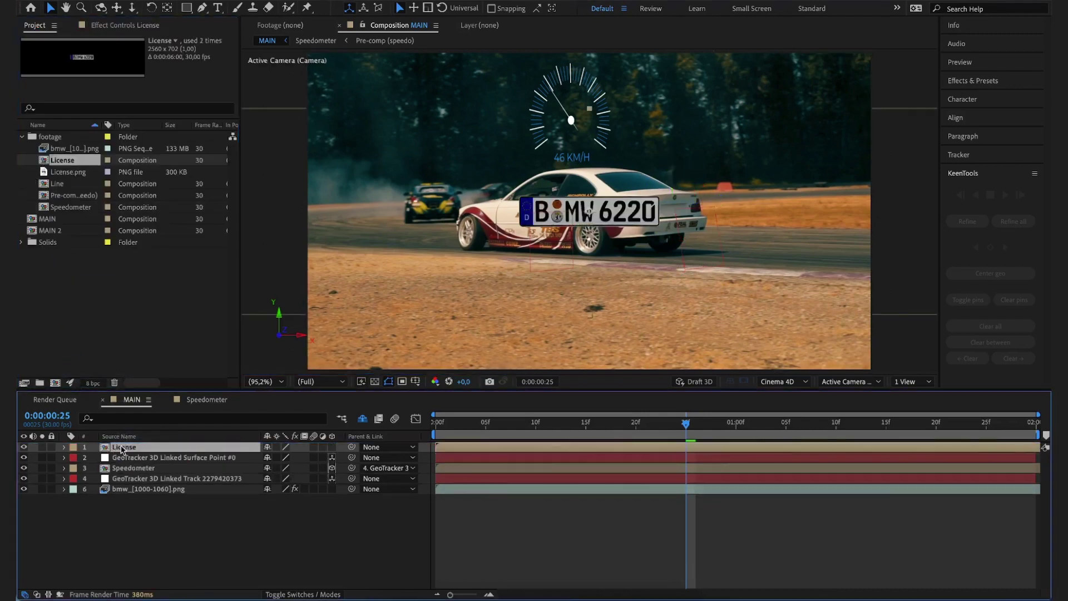
left_click(332, 447)
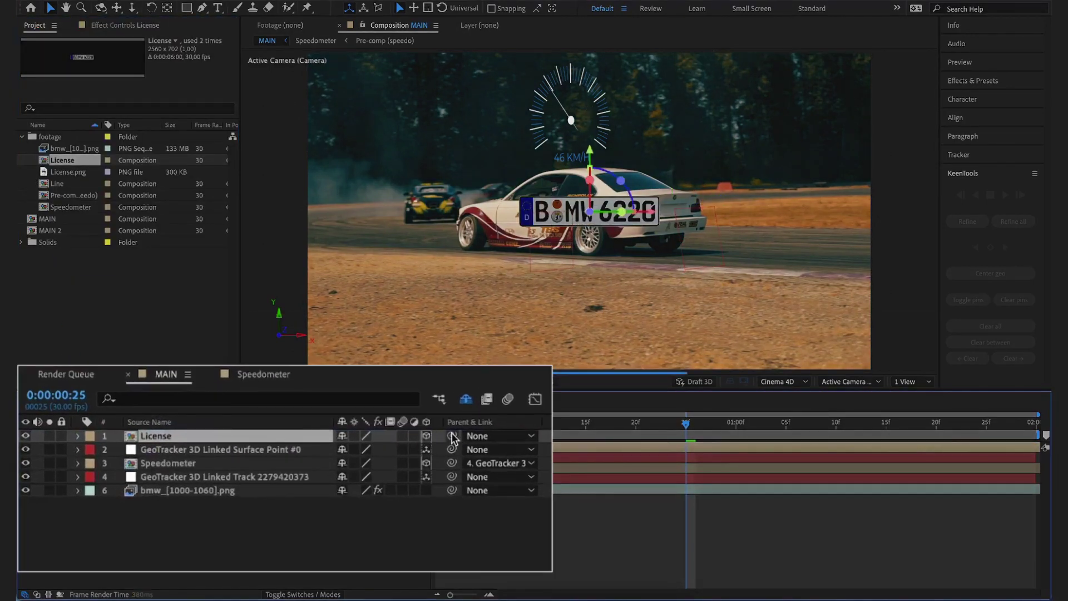
left_click_drag(352, 447, 246, 456)
left_click_drag(314, 448, 278, 454)
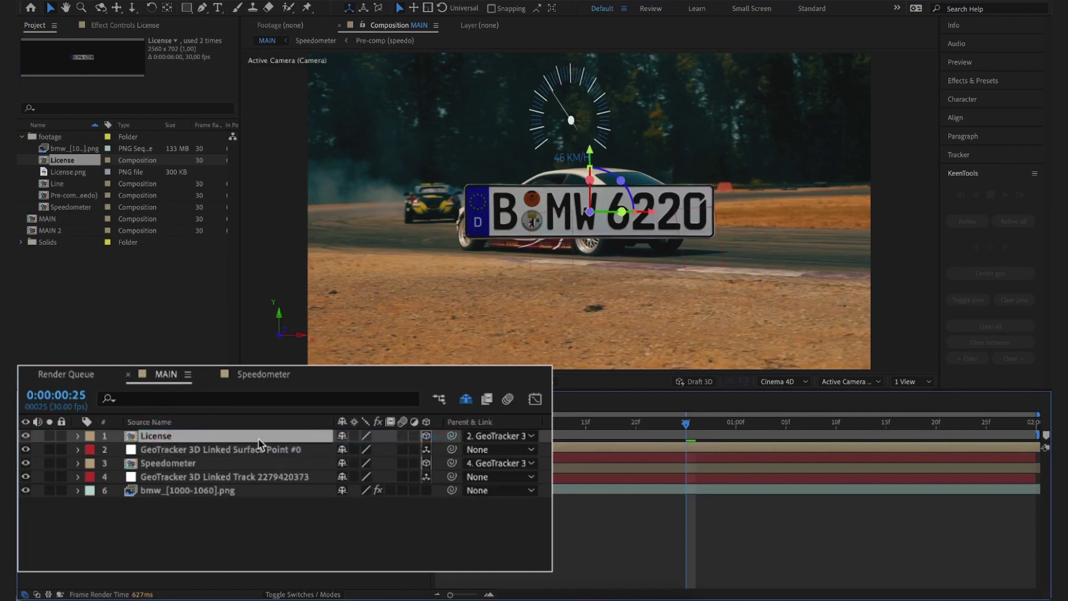
Step: Zero the License layer's Position and Orientation values
key("p")
key("shift+r")
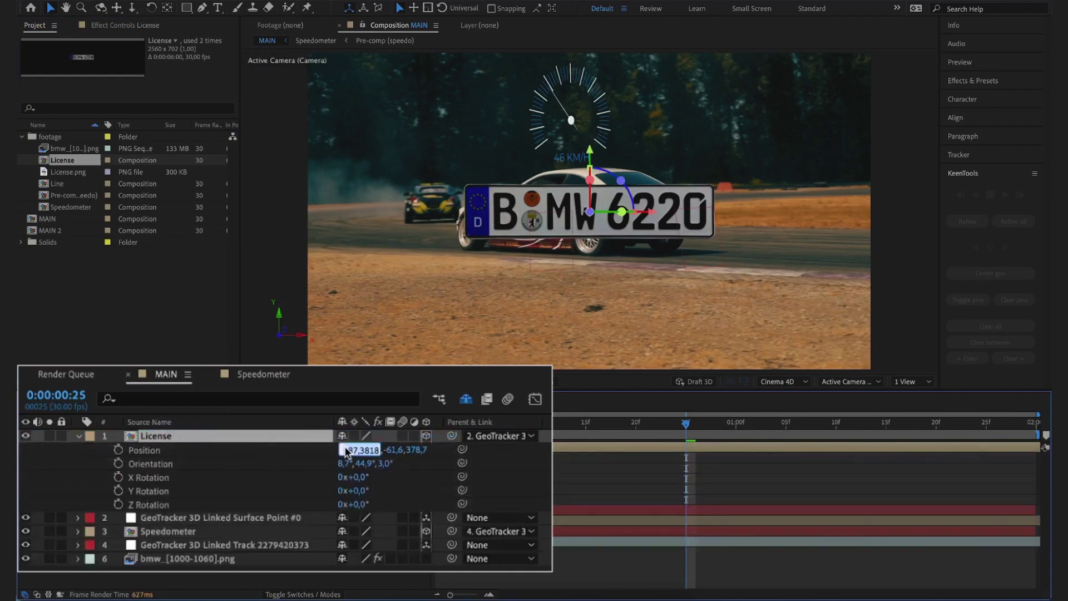
left_click(345, 450)
type("0")
key("Tab")
type("0")
key("Tab")
type("0")
key("Tab")
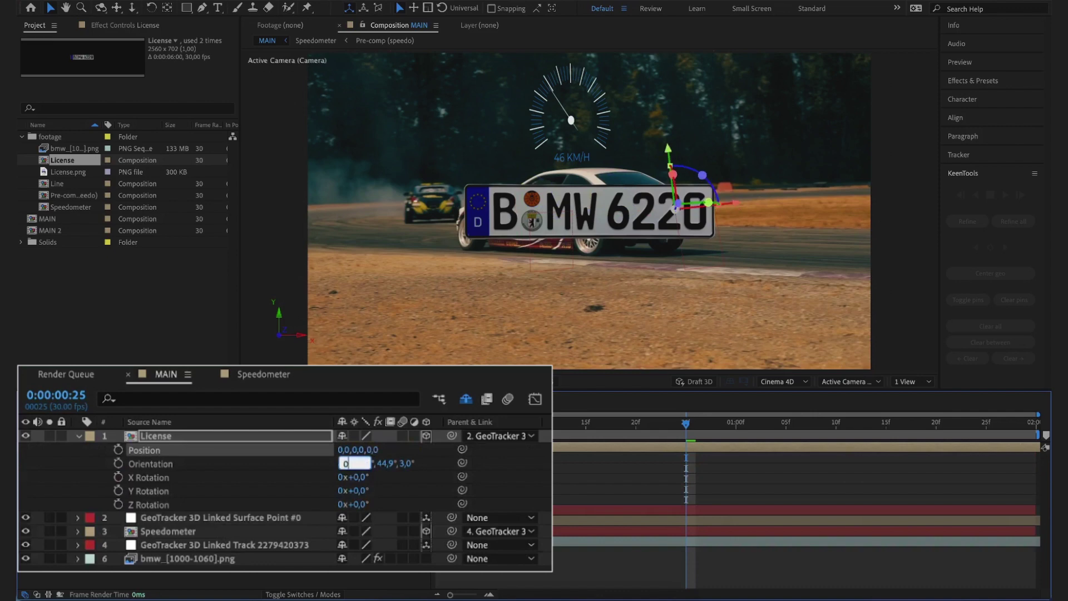
type("0")
key("Tab")
key("0")
key("Tab")
type("0")
key("Return")
Step: Scale the License plate to 12% and preview it following the car
key("p")
key("shift+s")
left_click(361, 464)
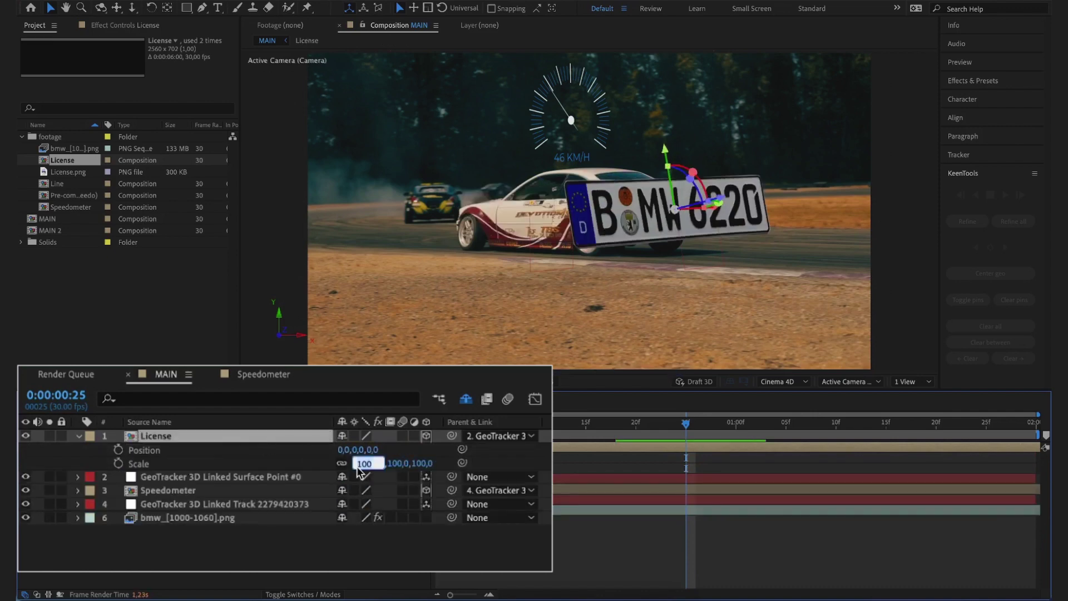
type("12,")
key("Return")
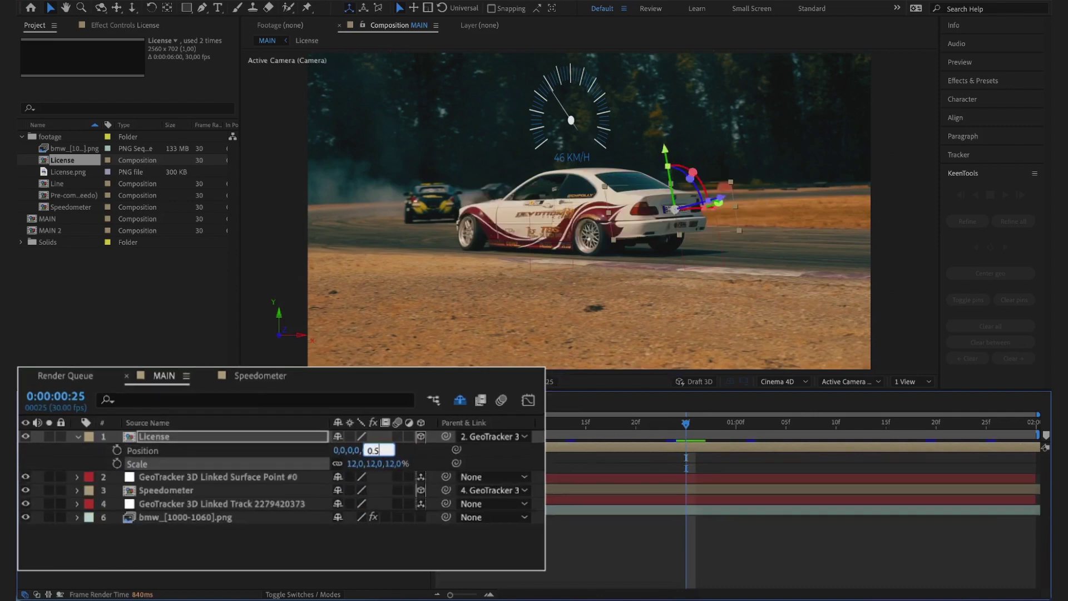
key("space")
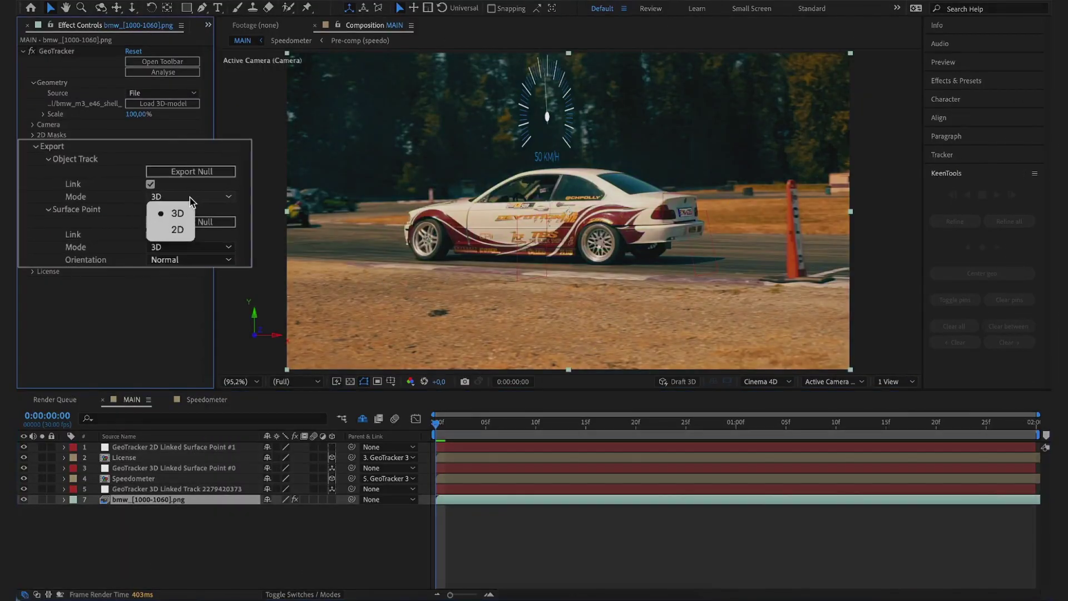
Step: Set Surface Point mode to 2D, parent the Line Control Layer to Surface Point #2, and preview
left_click(192, 234)
left_click(158, 240)
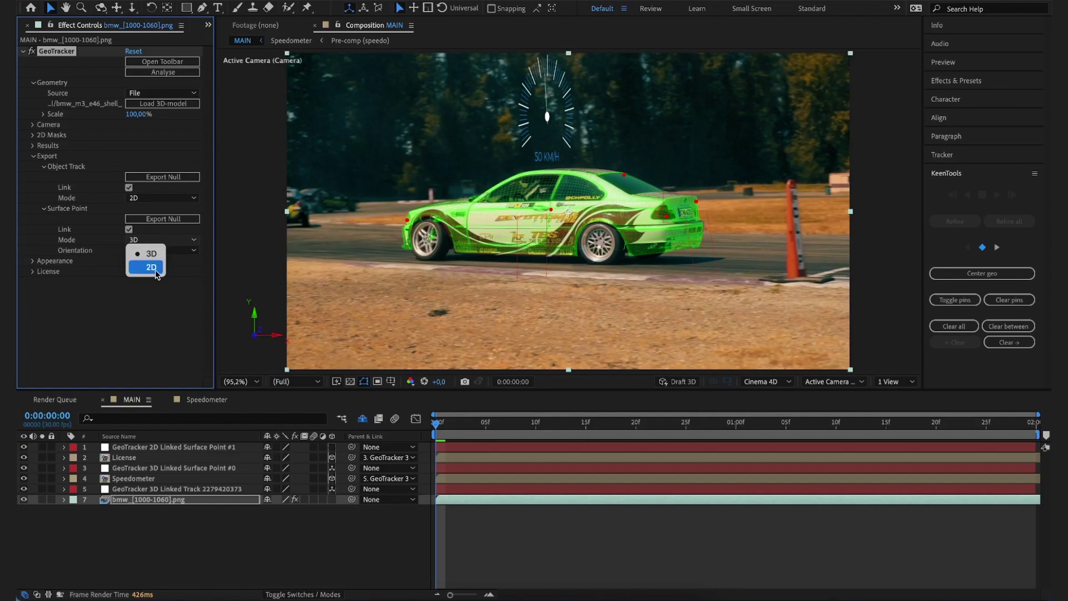
left_click(150, 268)
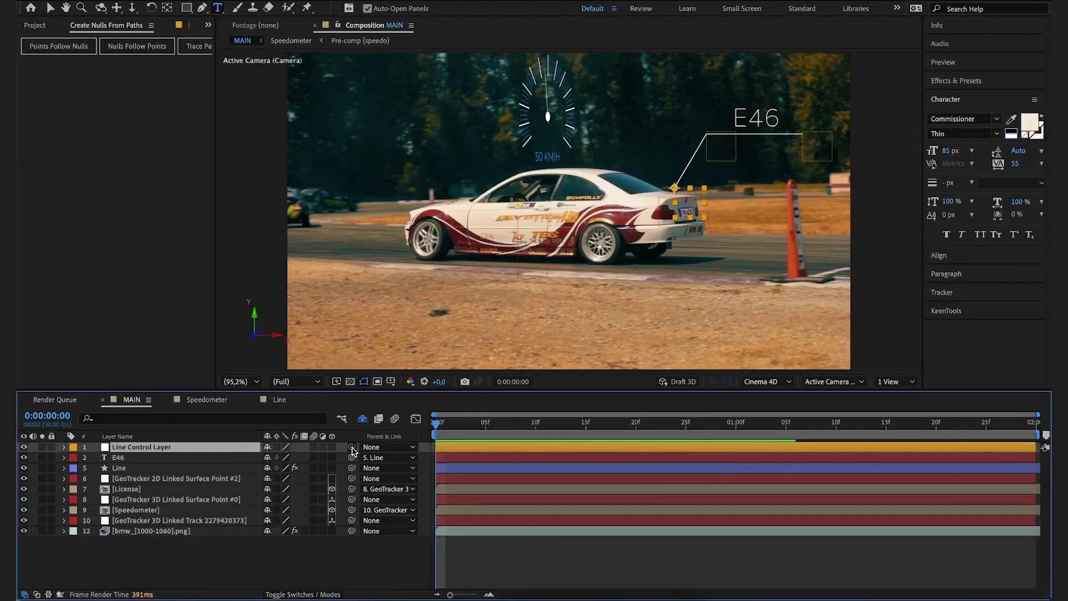
left_click_drag(353, 450, 209, 479)
key("space")
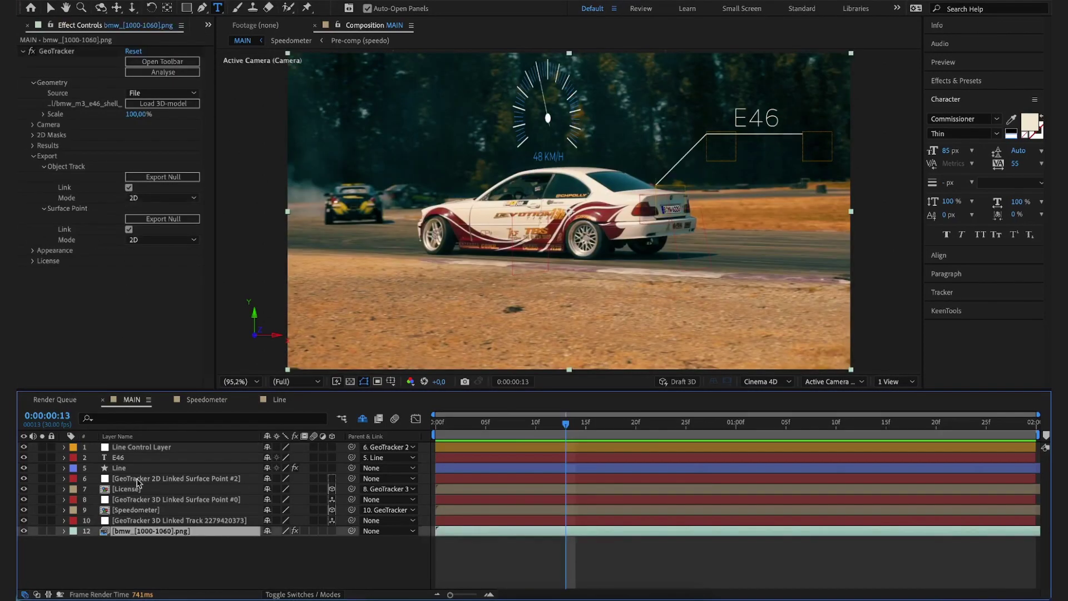
Step: Inspect the linked track null's Position expression and its animated rotation properties
left_click(194, 521)
key("p")
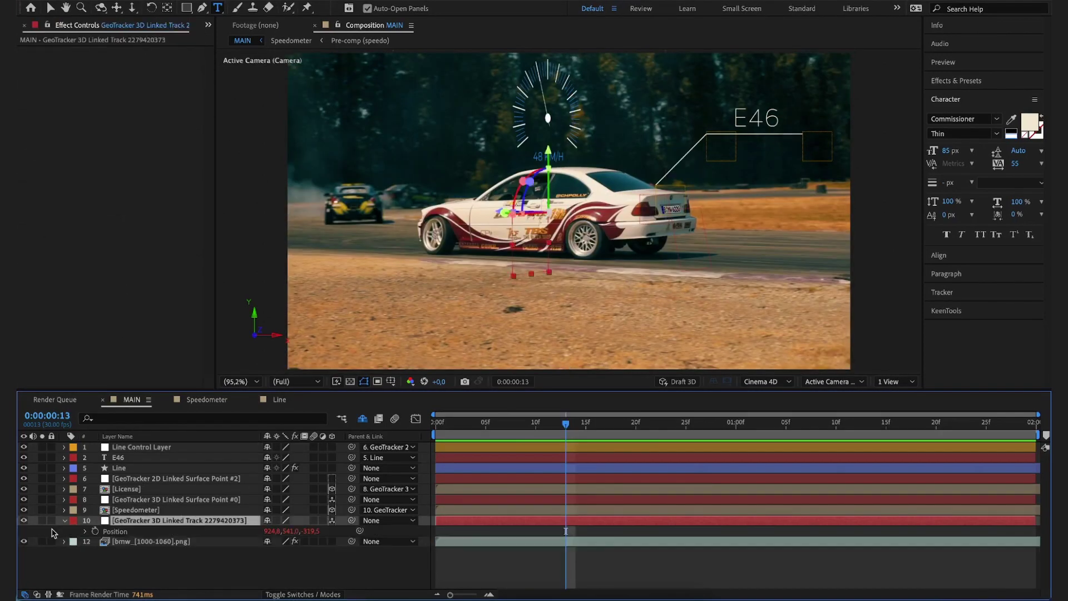
left_click(95, 531, "alt")
key("ctrl+v")
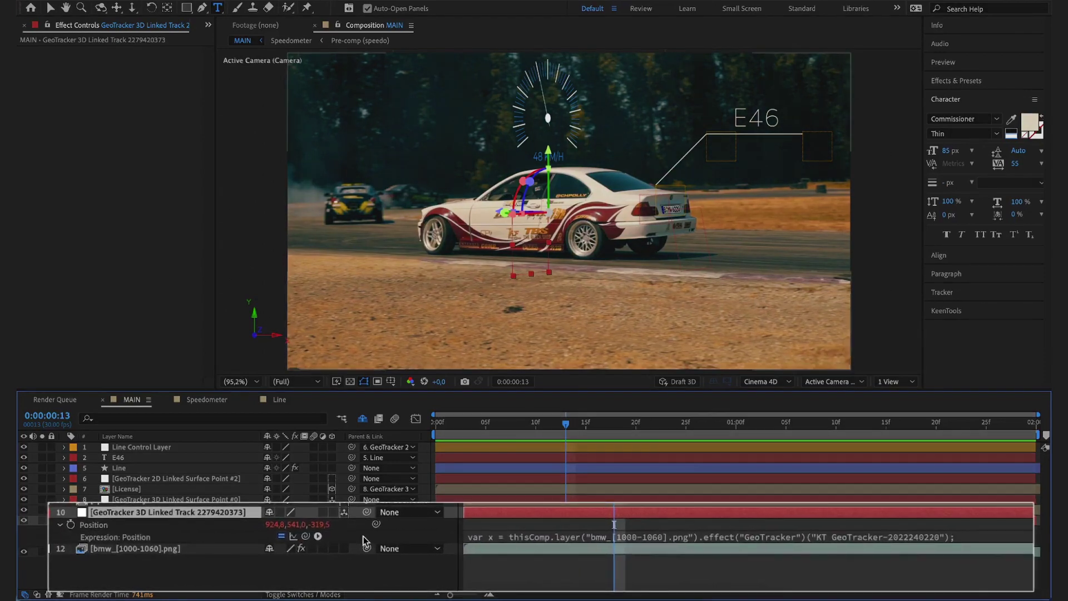
left_click(495, 536)
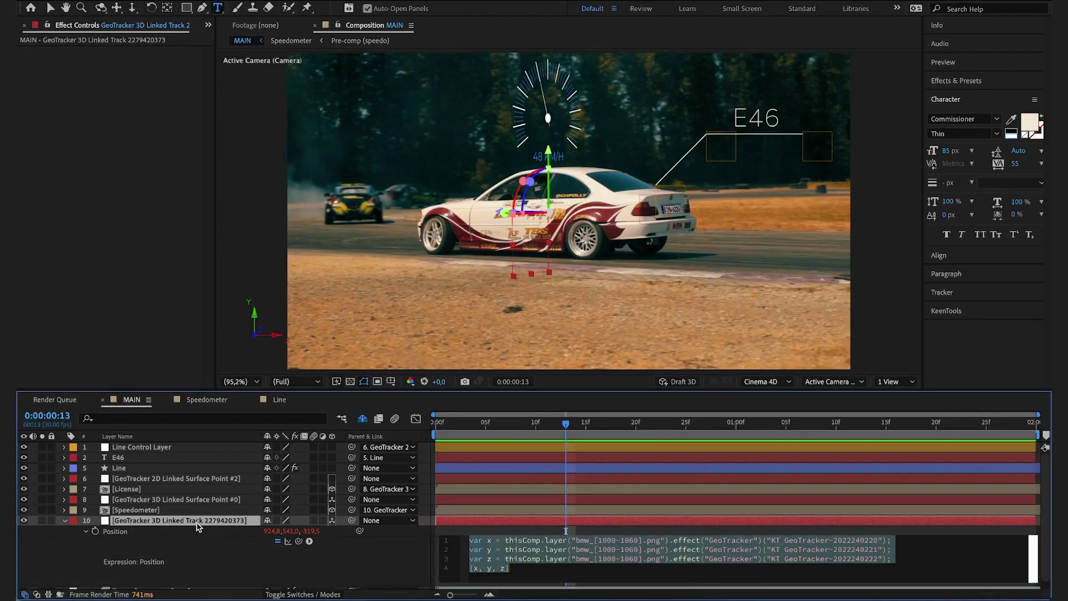
key("Escape")
key("shift+r")
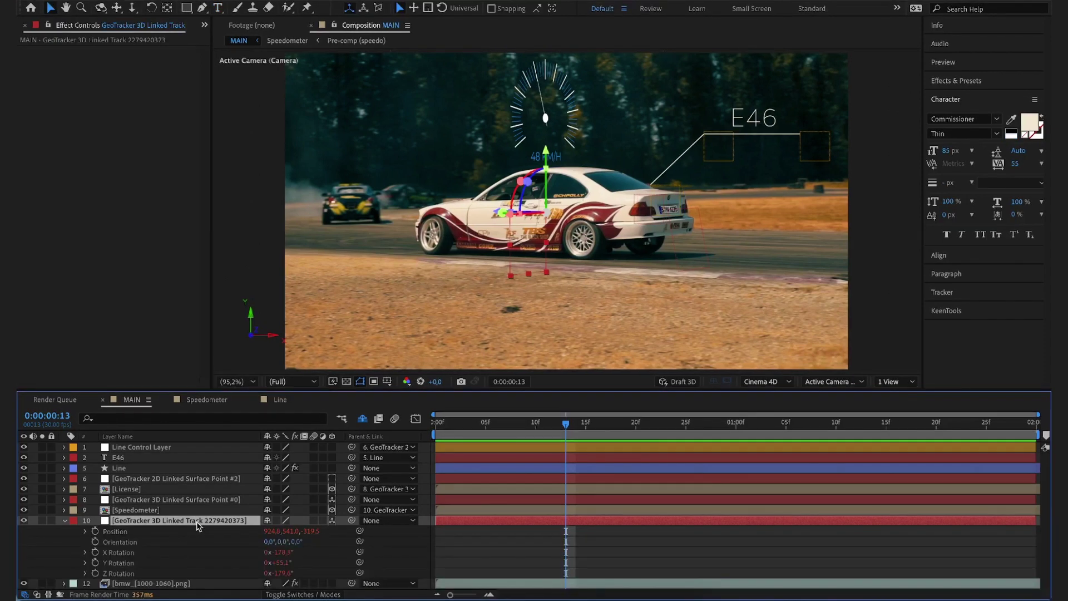
Step: On the bmw layer, expand GeoTracker Results and nudge the tail-light tracking pin slightly left
left_click(141, 583)
left_click(32, 146)
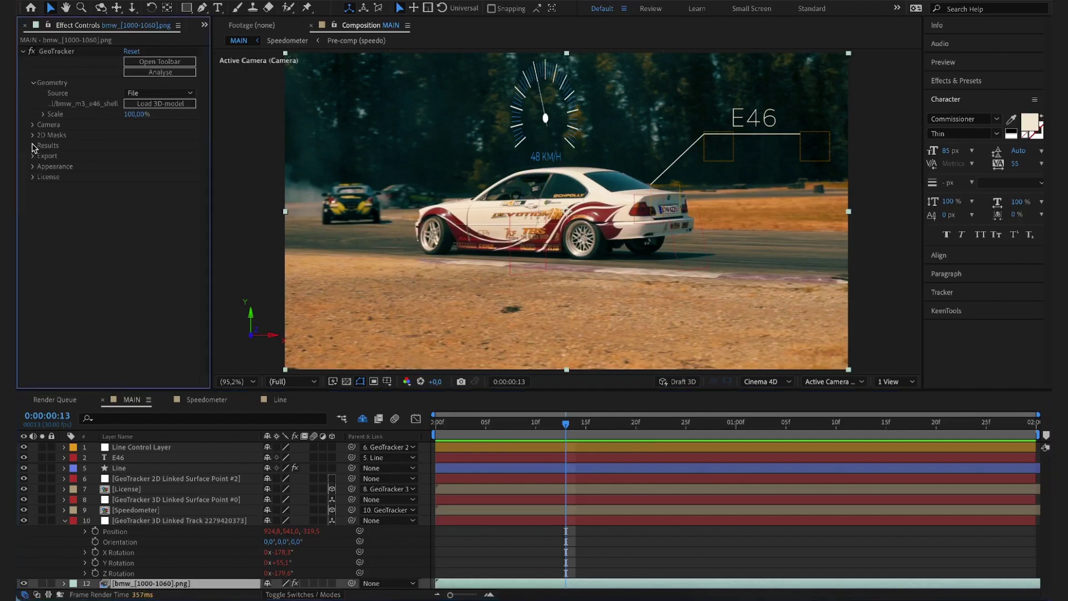
left_click(56, 52)
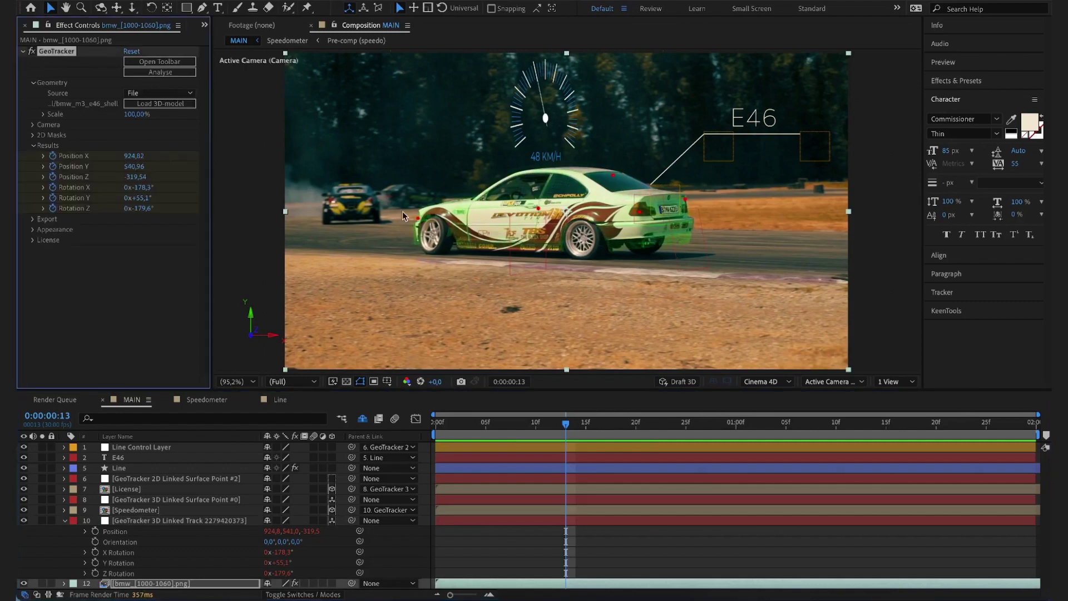
left_click_drag(638, 212, 632, 214)
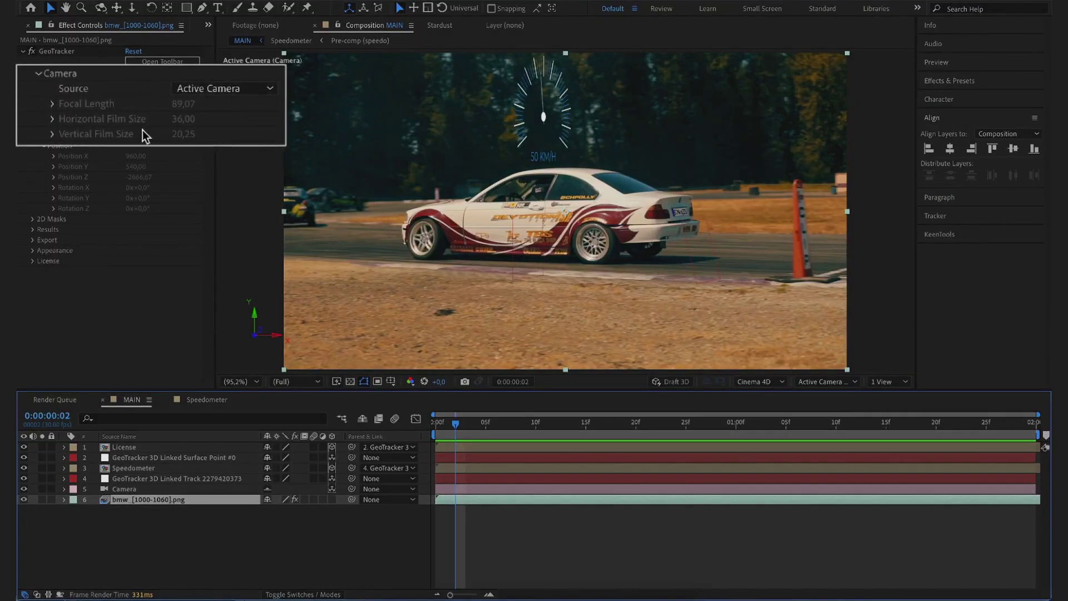
Step: Check the camera layer's settings and review GeoTracker's camera source choices
double_click(133, 490)
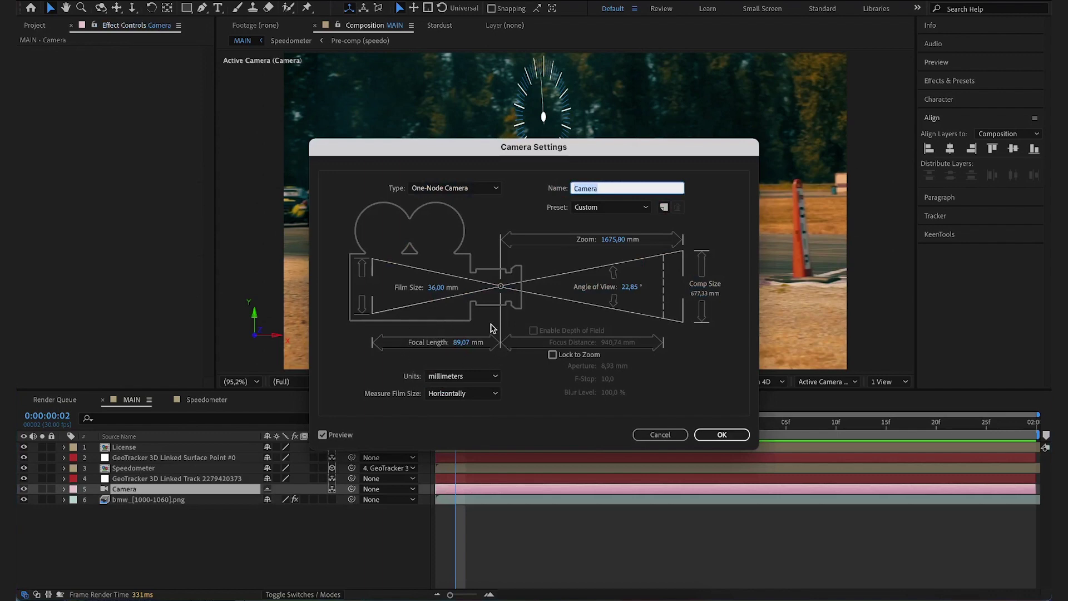
left_click(721, 434)
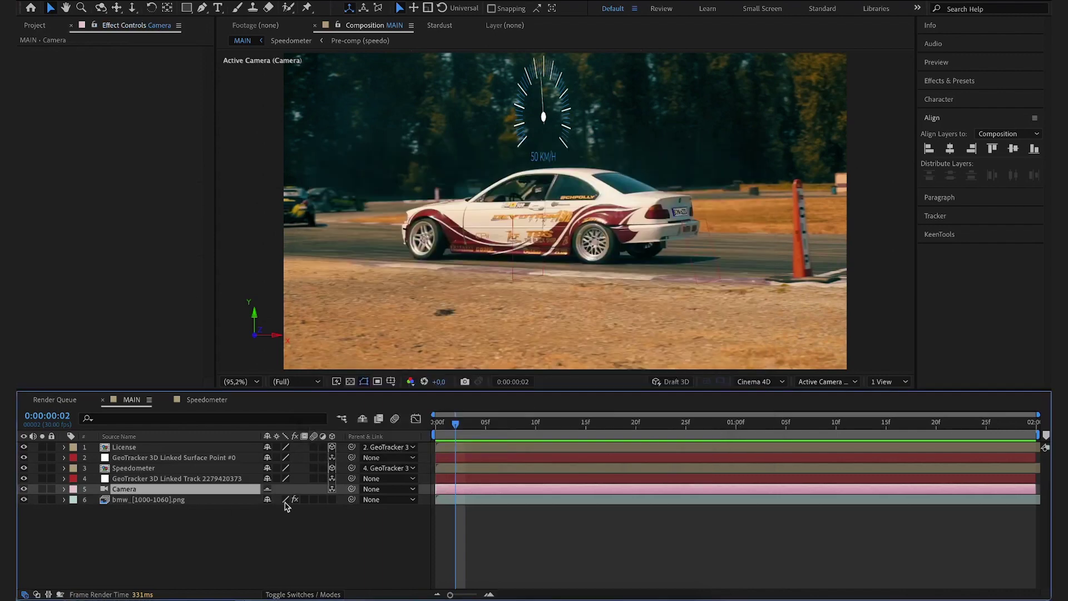
left_click(187, 500)
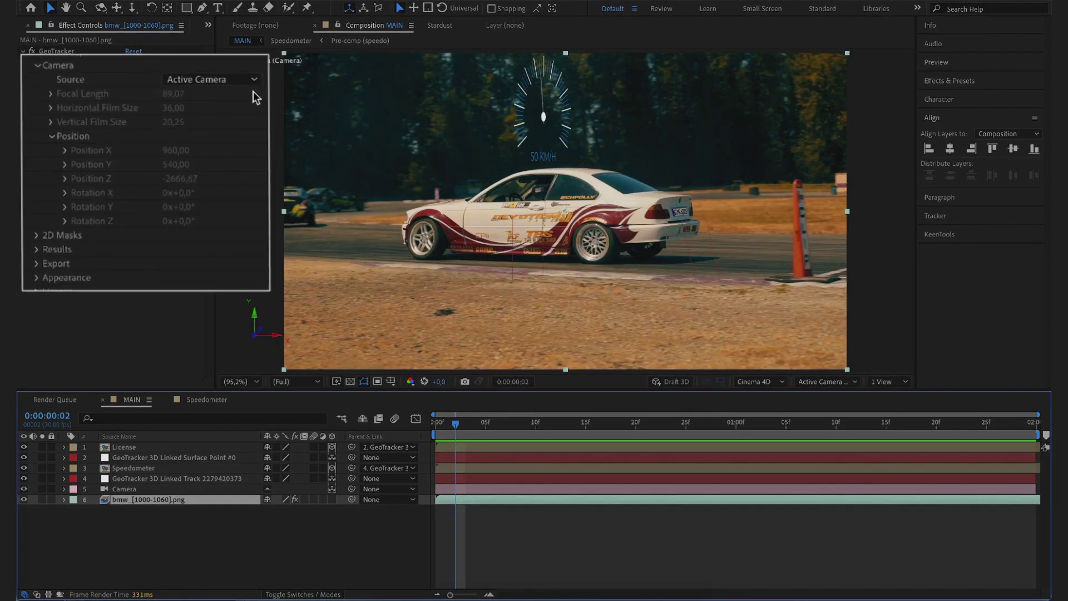
left_click(221, 82)
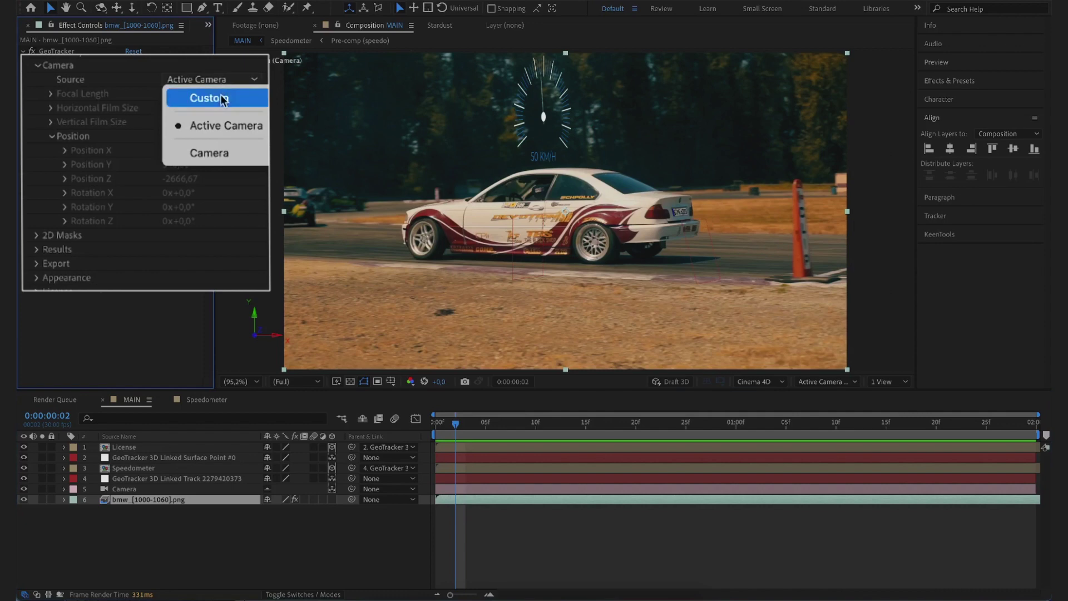
key("Escape")
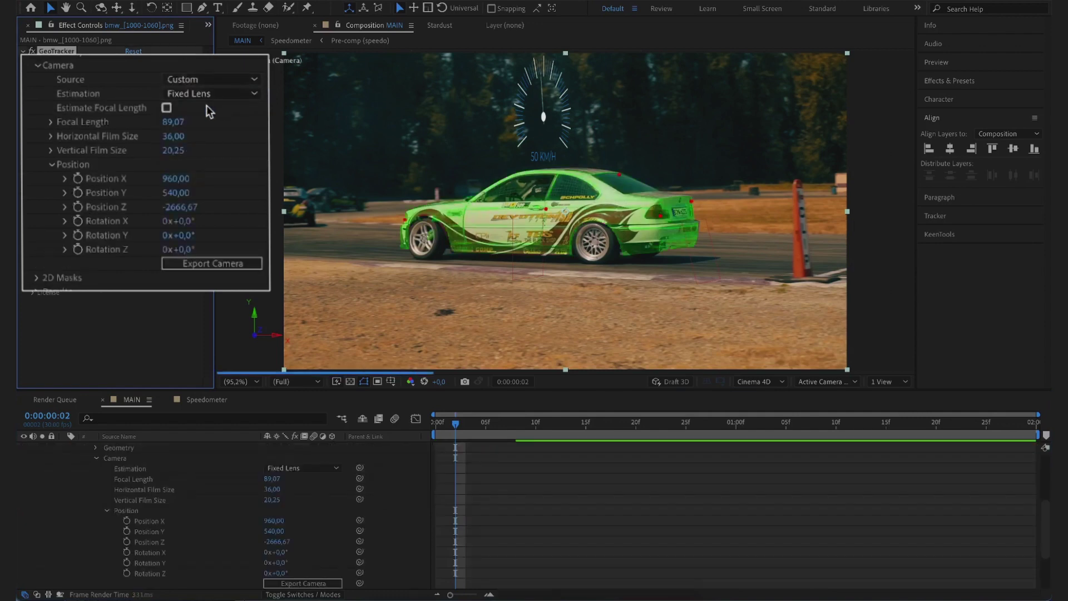
Step: Set GeoTracker's camera to Custom with focal length 89, export it, and export an Object Track null
left_click(173, 122)
type("89")
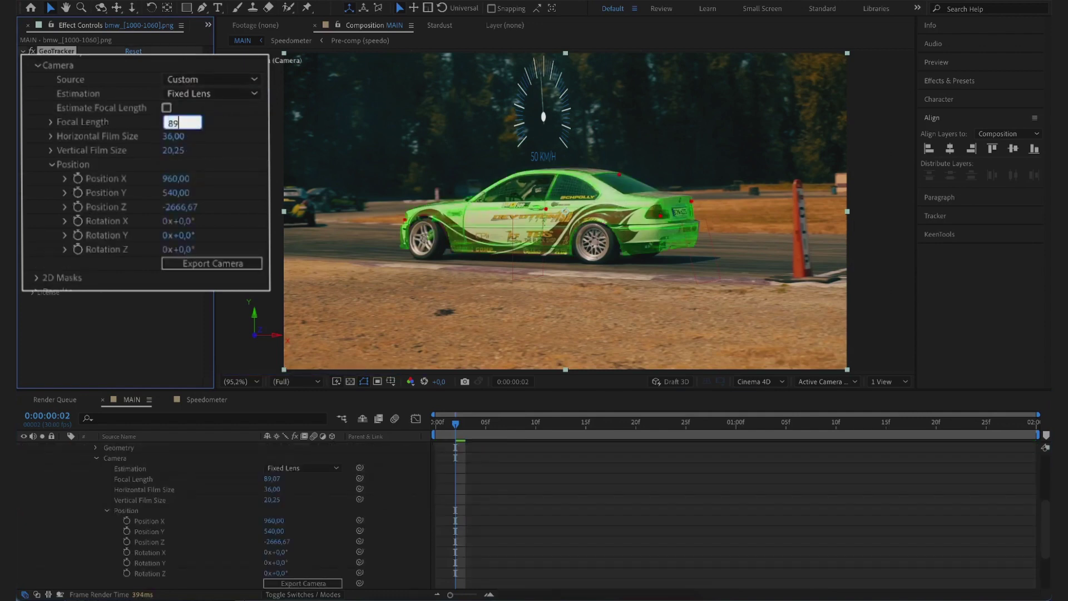
key("Return")
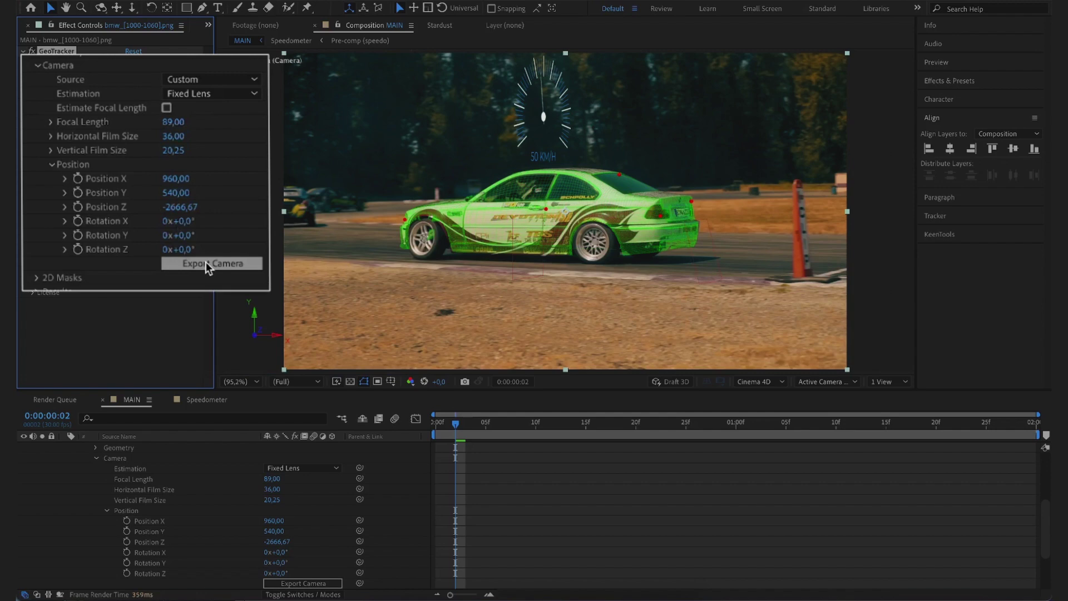
left_click(158, 239)
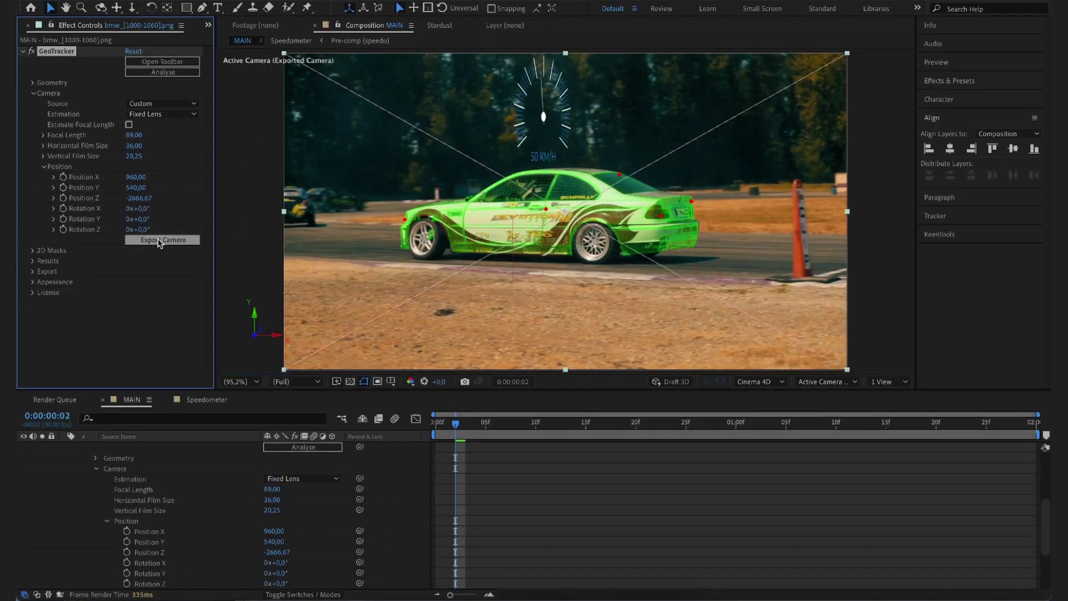
left_click(56, 272)
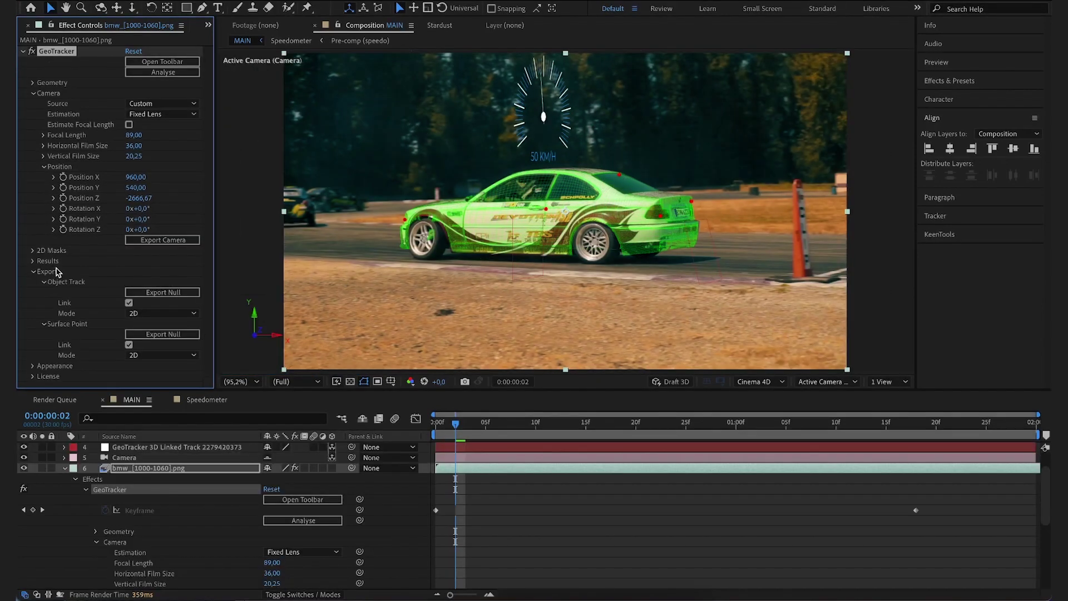
left_click(144, 293)
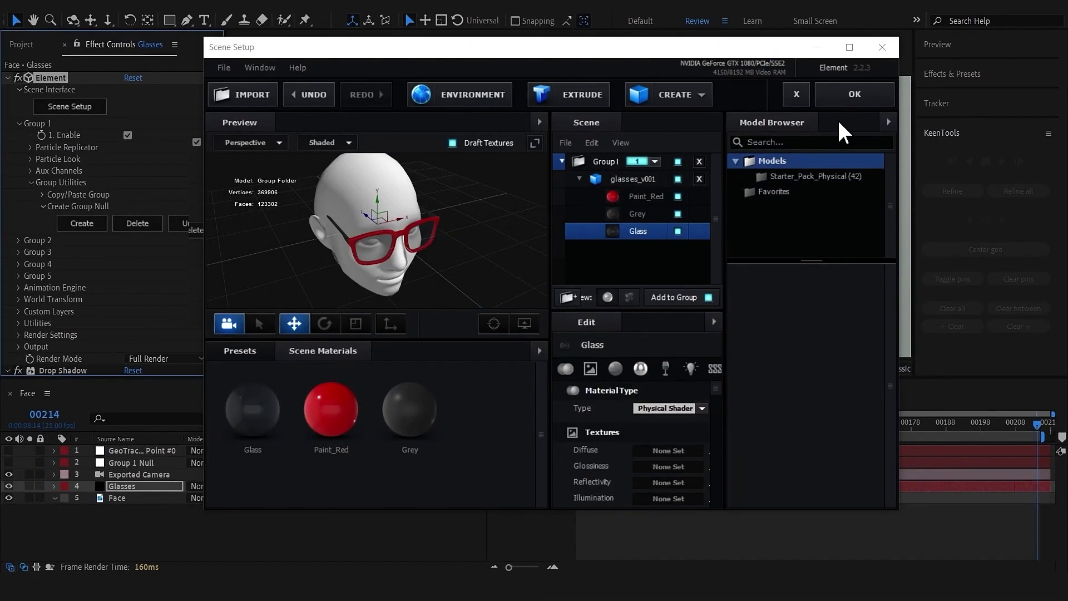
Step: Accept the Element 3D scene with the red glasses on the head, then export a null for the tracked object
left_click(842, 99)
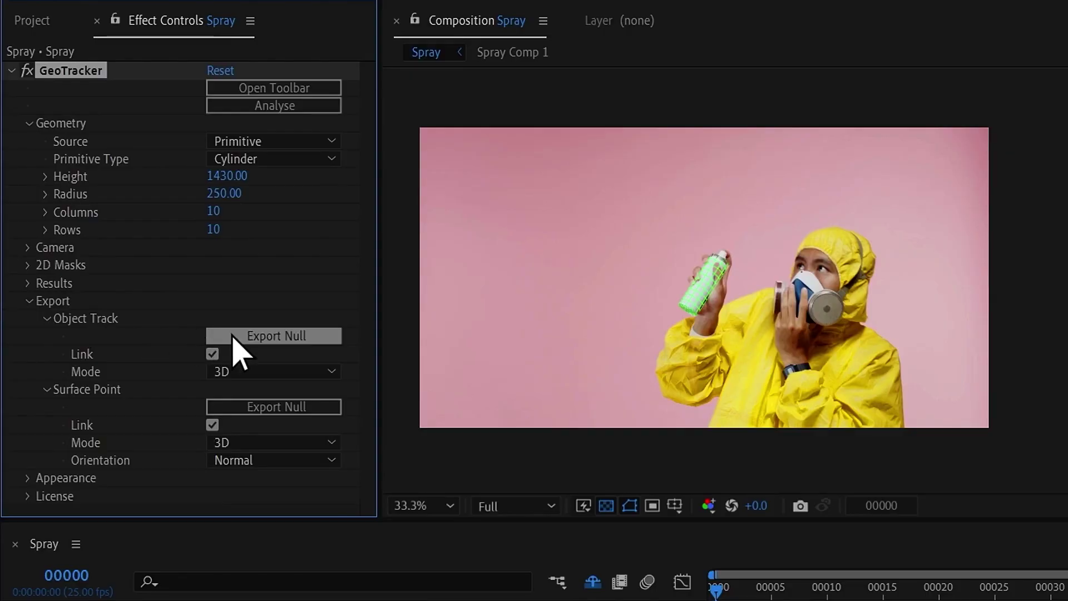
left_click(232, 335)
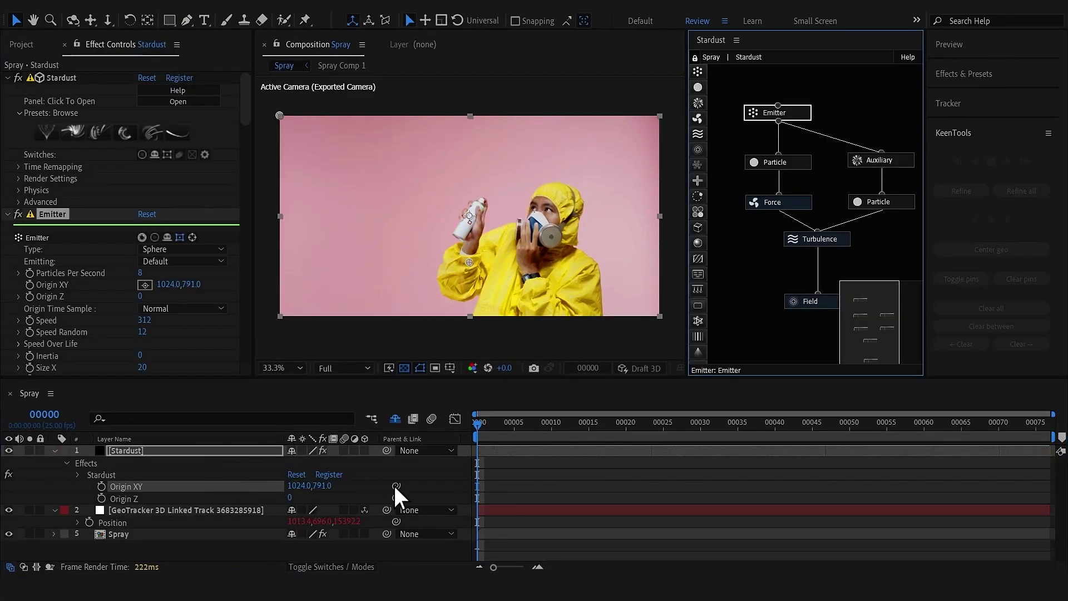
Step: Link Stardust's Origin XY to the Position of the GeoTracker 3D Linked Track null
mouse_move(395, 485)
left_mouse_down()
mouse_move(273, 507)
mouse_move(278, 521)
left_mouse_up()
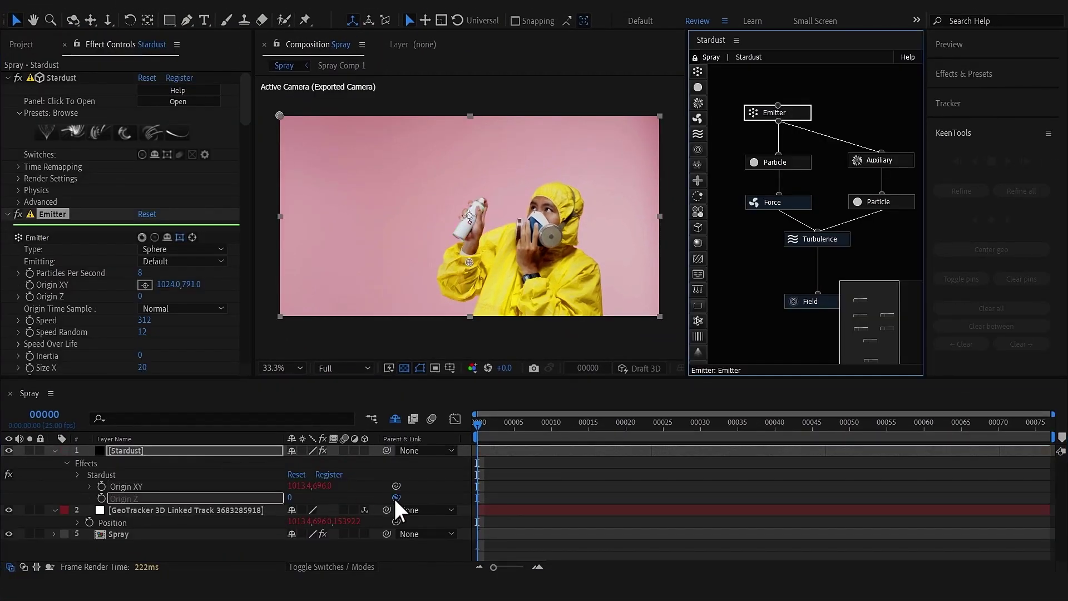